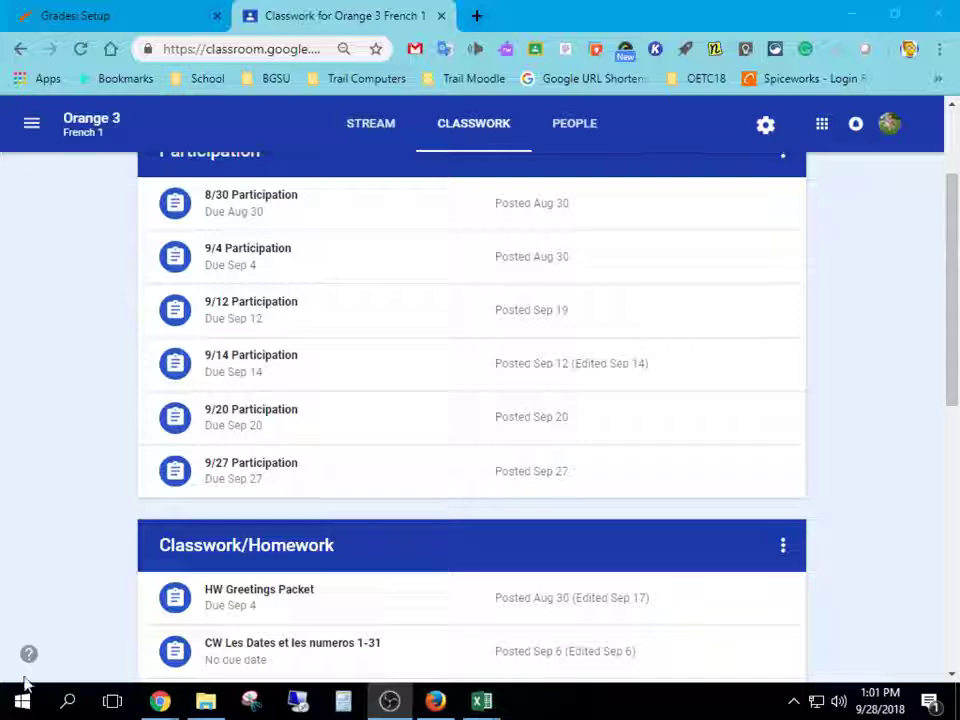
# Open the student work view of the 9/4 Participation assignment in the Orange 3 French 1 class
pyautogui.scroll(2, 146, 591)
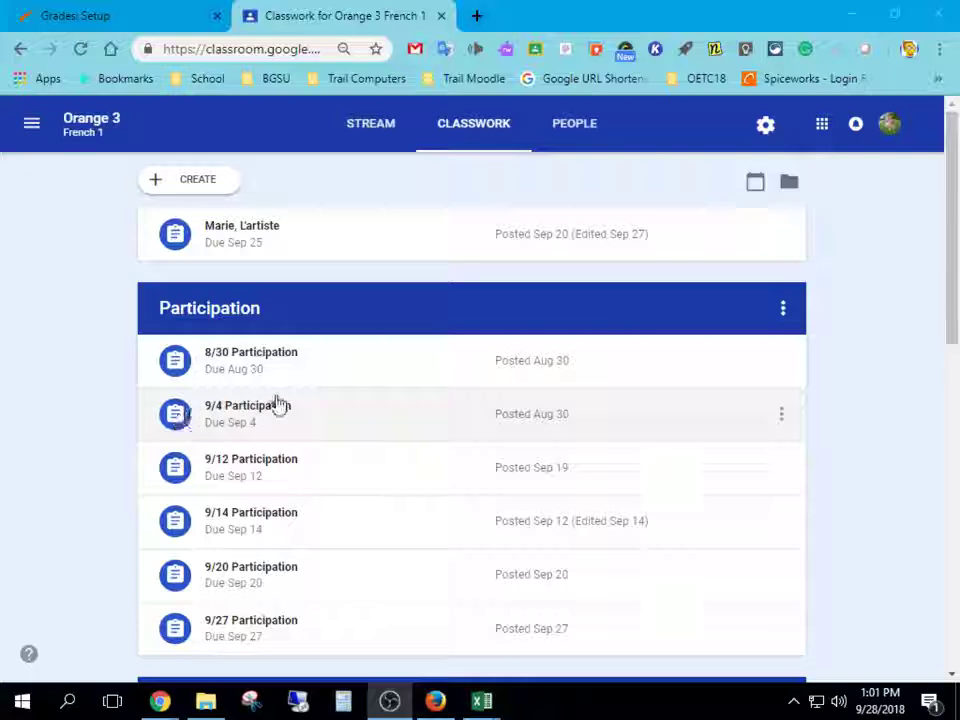
pyautogui.click(180, 424)
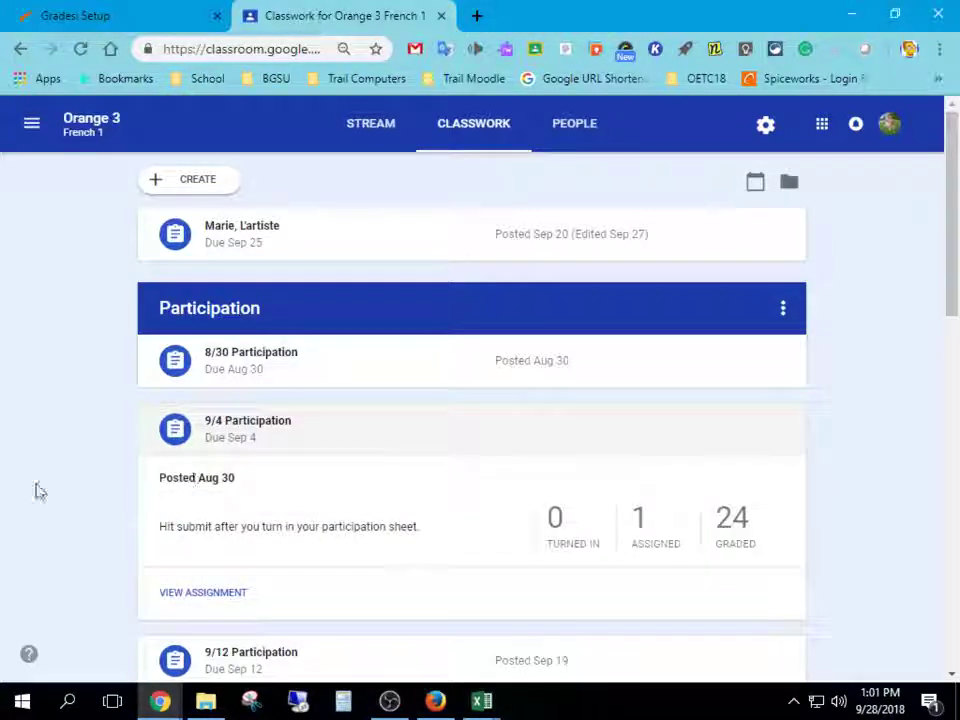
pyautogui.scroll(-2, 141, 476)
pyautogui.click(205, 409)
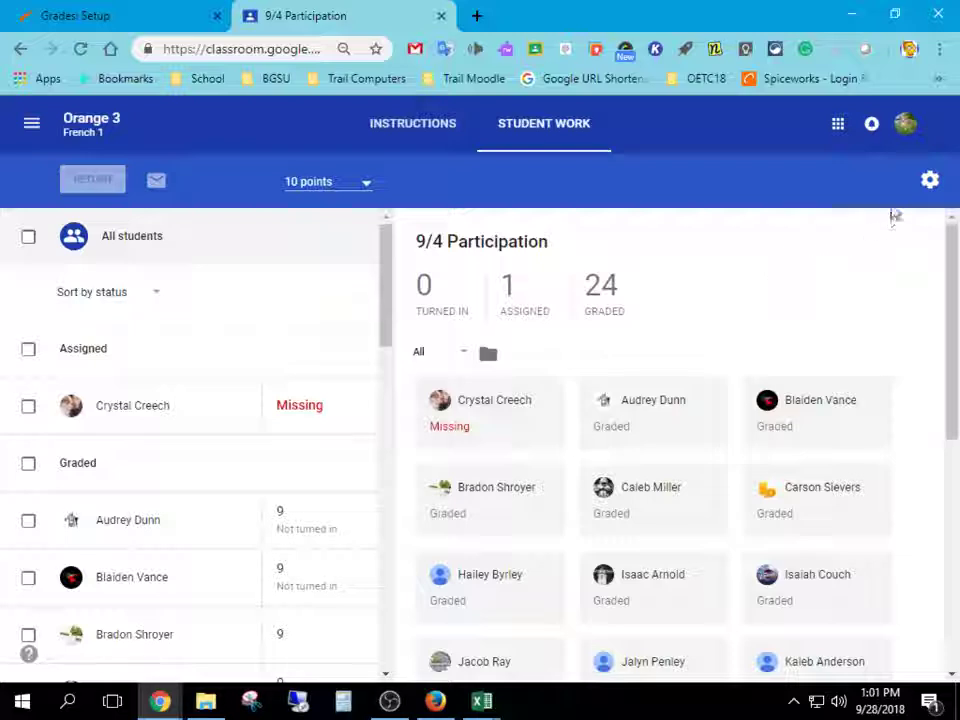
# Download only this assignment's grades as a CSV and reposition the save dialog so its file name field stays visible
pyautogui.click(930, 183)
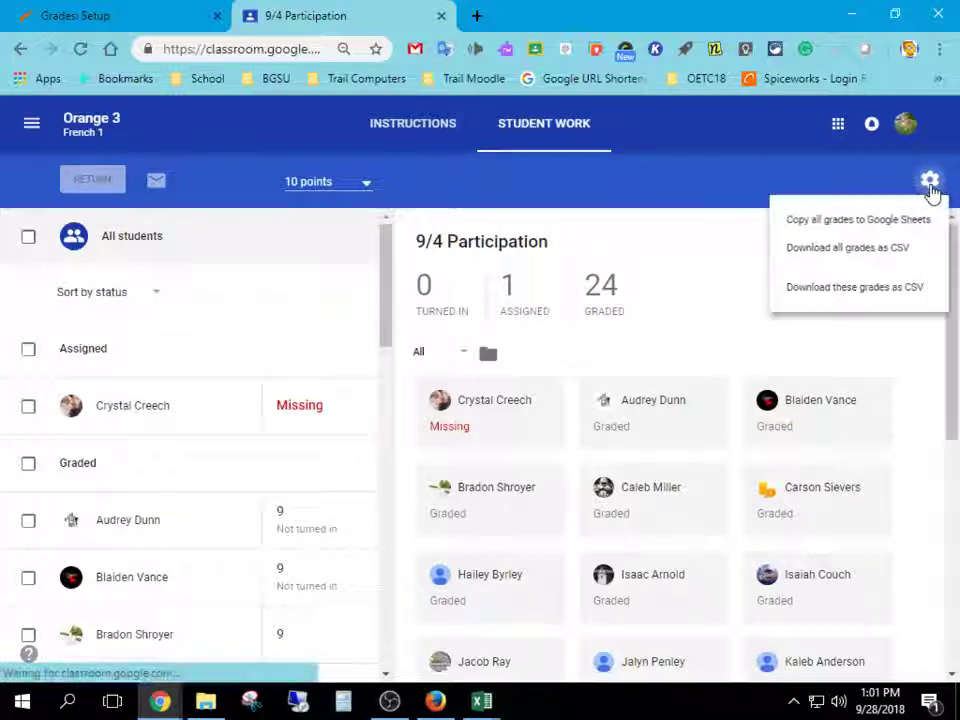
pyautogui.click(851, 288)
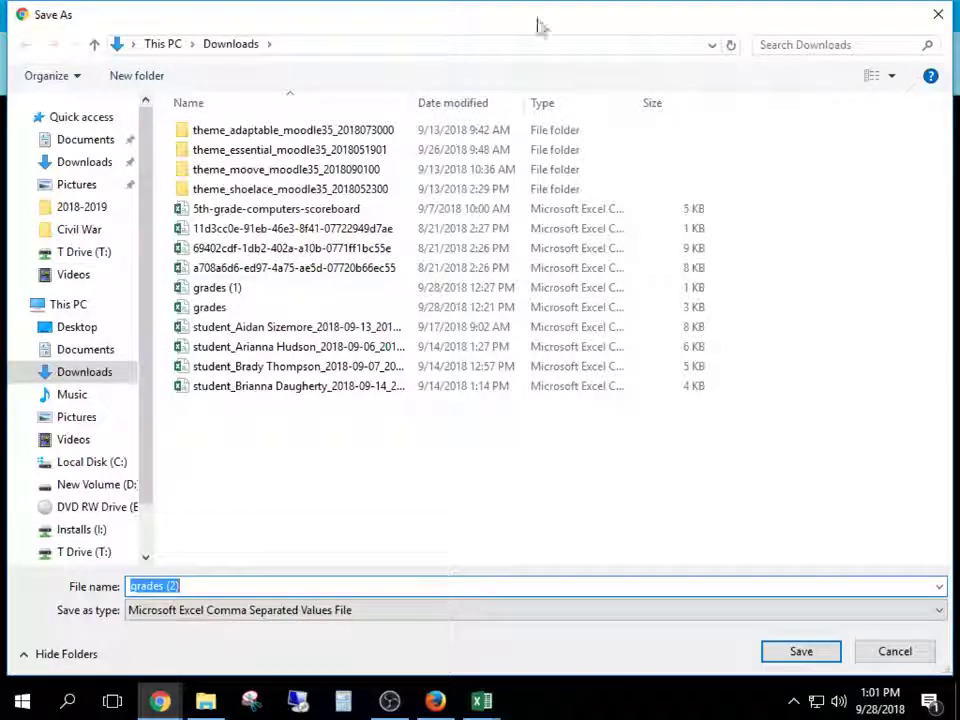
pyautogui.moveTo(540, 17); pyautogui.dragTo(558, 248)
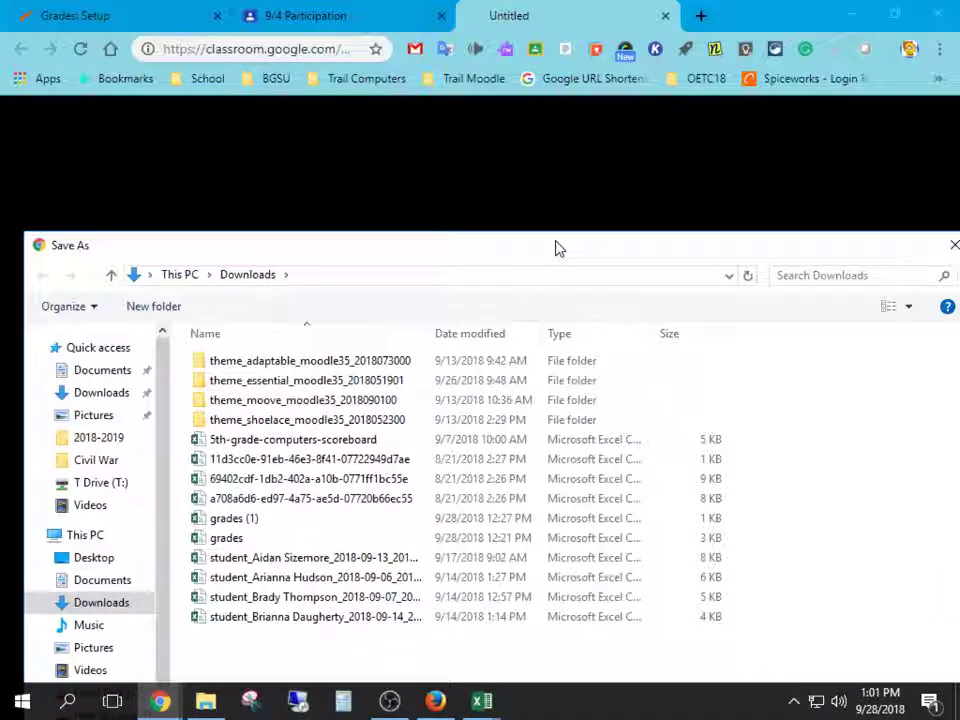
pyautogui.moveTo(482, 251); pyautogui.dragTo(480, 47)
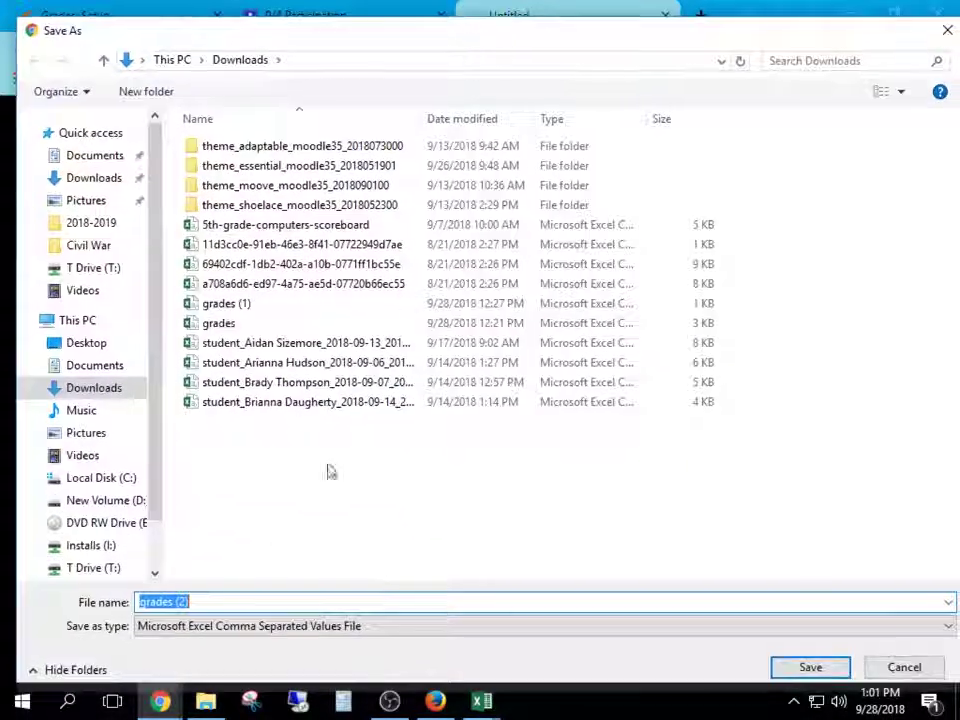
# Name the grades file 9/4 Participation and try to save it in Downloads
pyautogui.write('9')
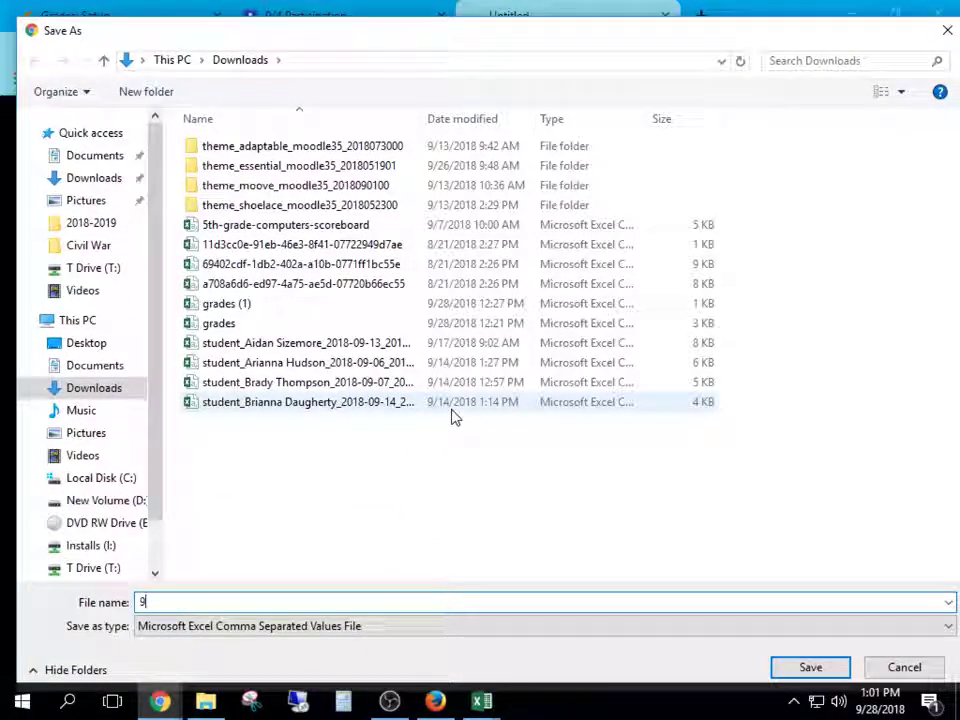
pyautogui.write('/4 Partic')
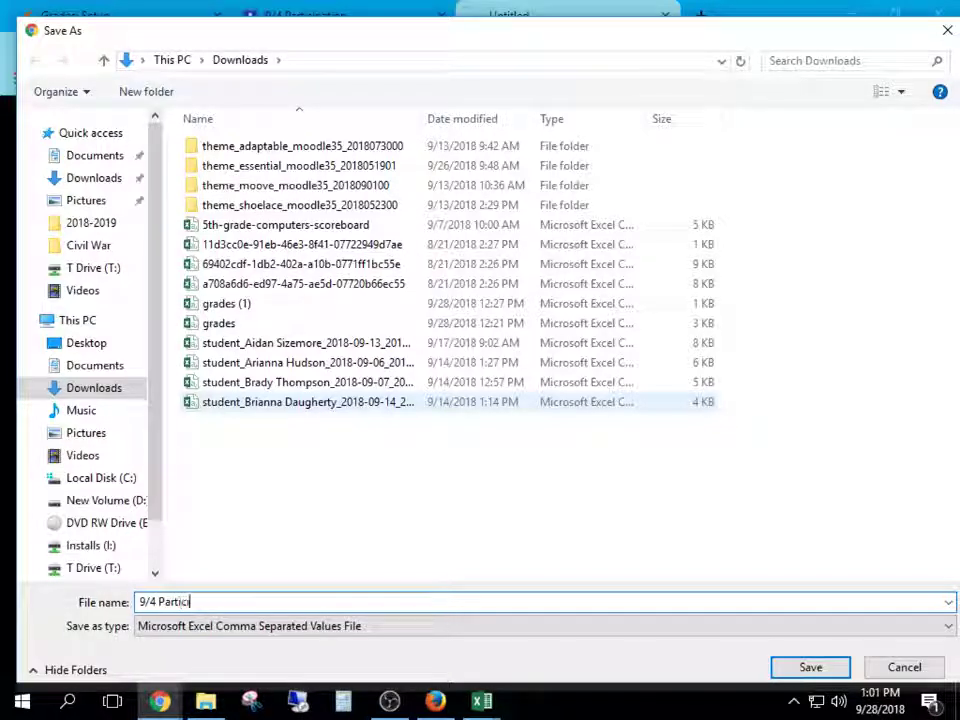
pyautogui.write('ipation')
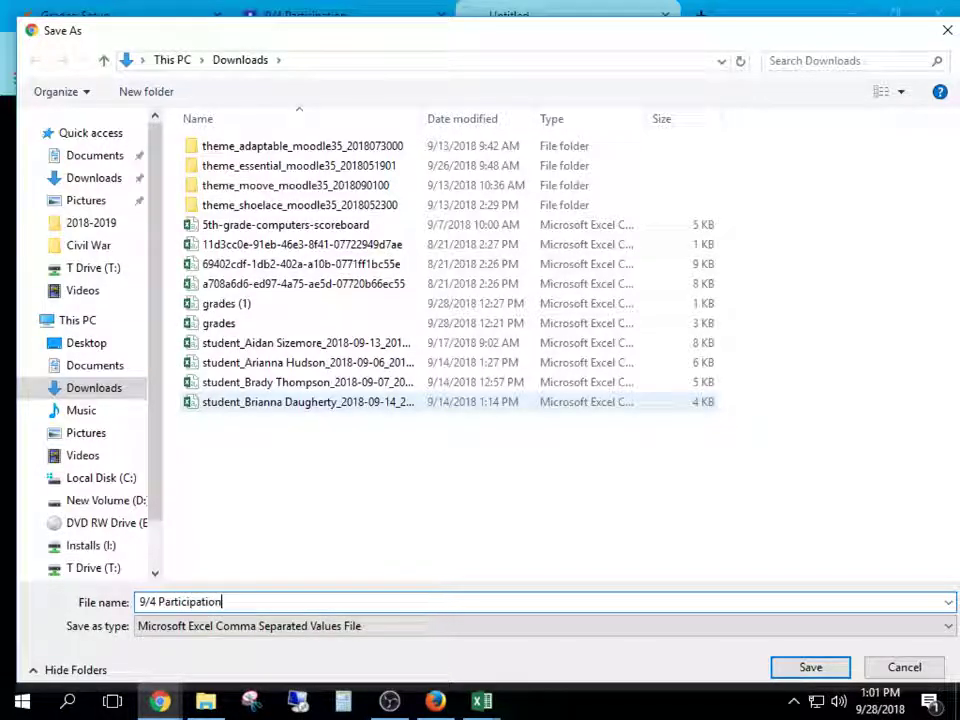
pyautogui.click(810, 668)
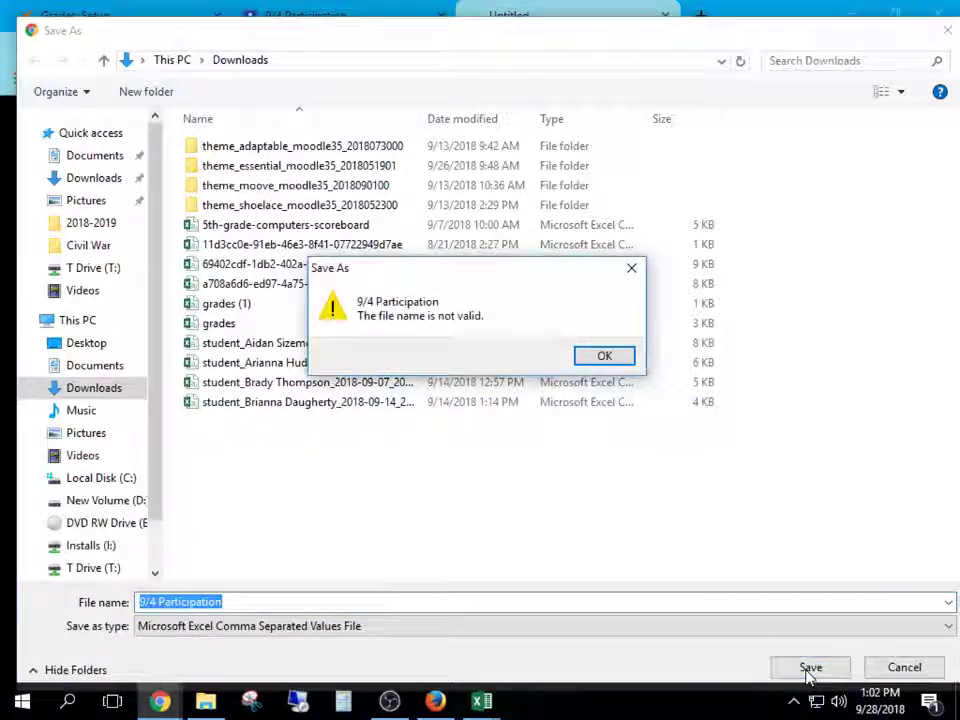
pyautogui.click(604, 357)
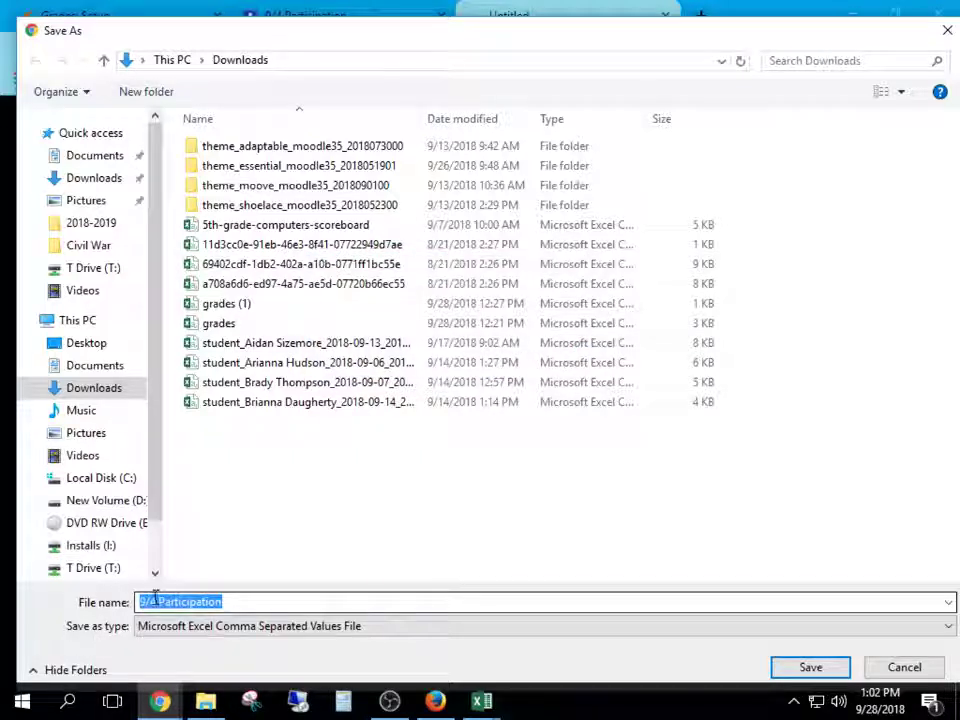
# Replace the slash in the file name with a hyphen and save the file as 9-4 Participation
pyautogui.click(146, 601)
pyautogui.press('BackSpace')
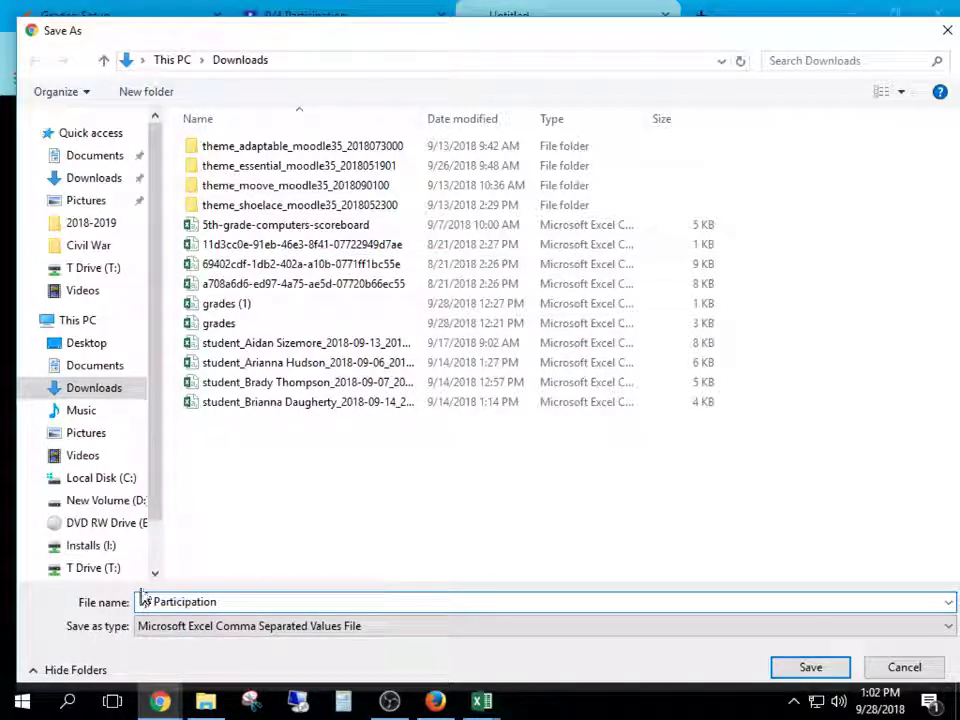
pyautogui.write('-')
pyautogui.click(814, 672)
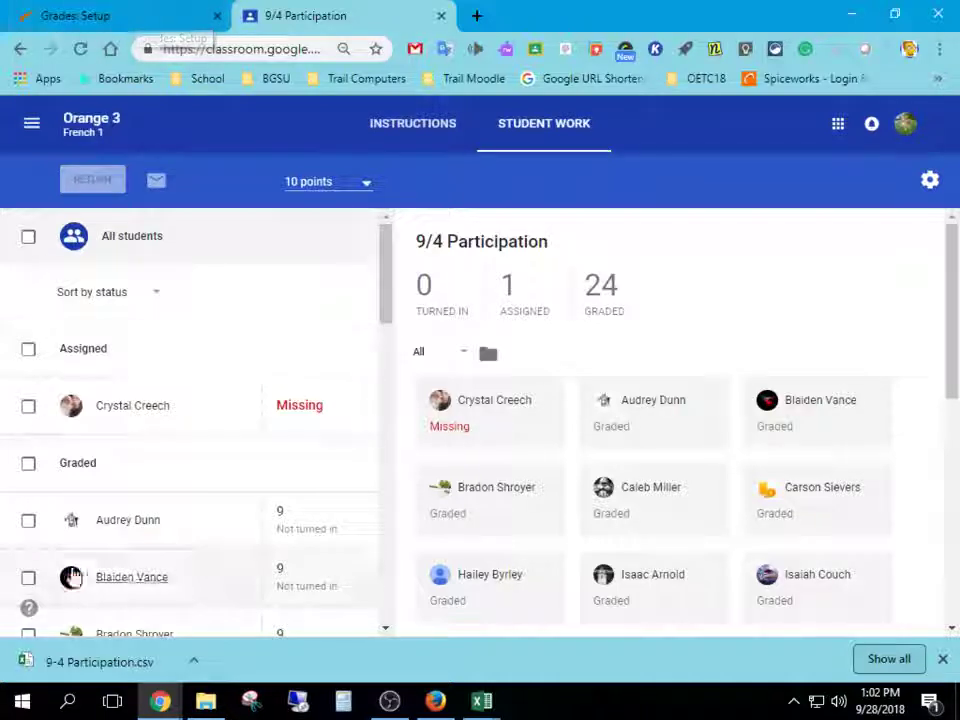
# Switch to the Moodle gradebook setup and look through the French 1 grade items to the end of the list
pyautogui.click(111, 15)
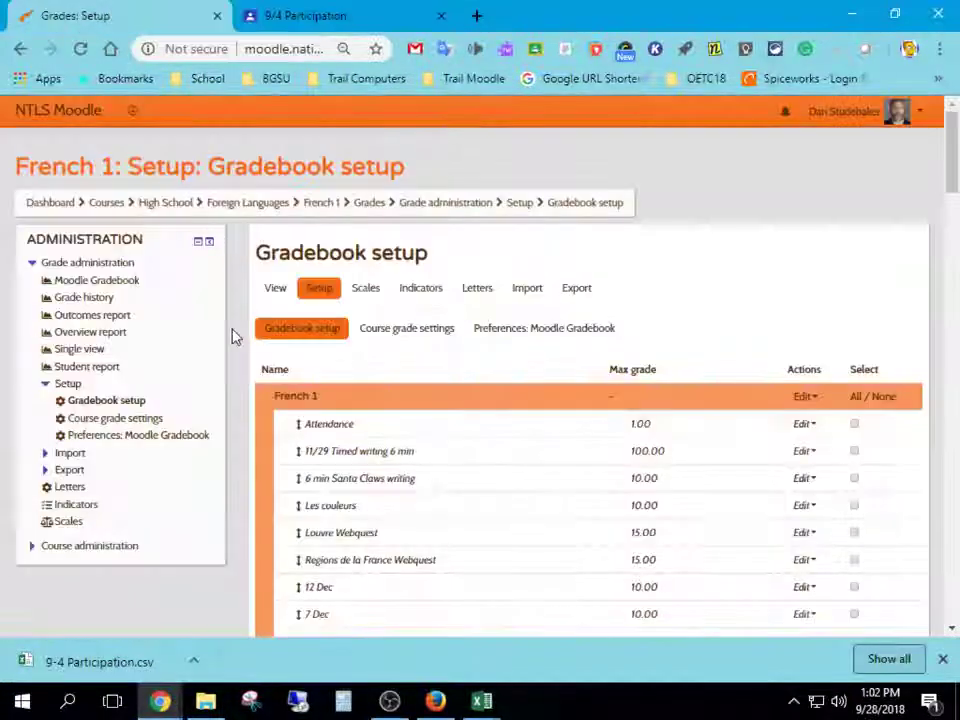
pyautogui.scroll(-8, 424, 373)
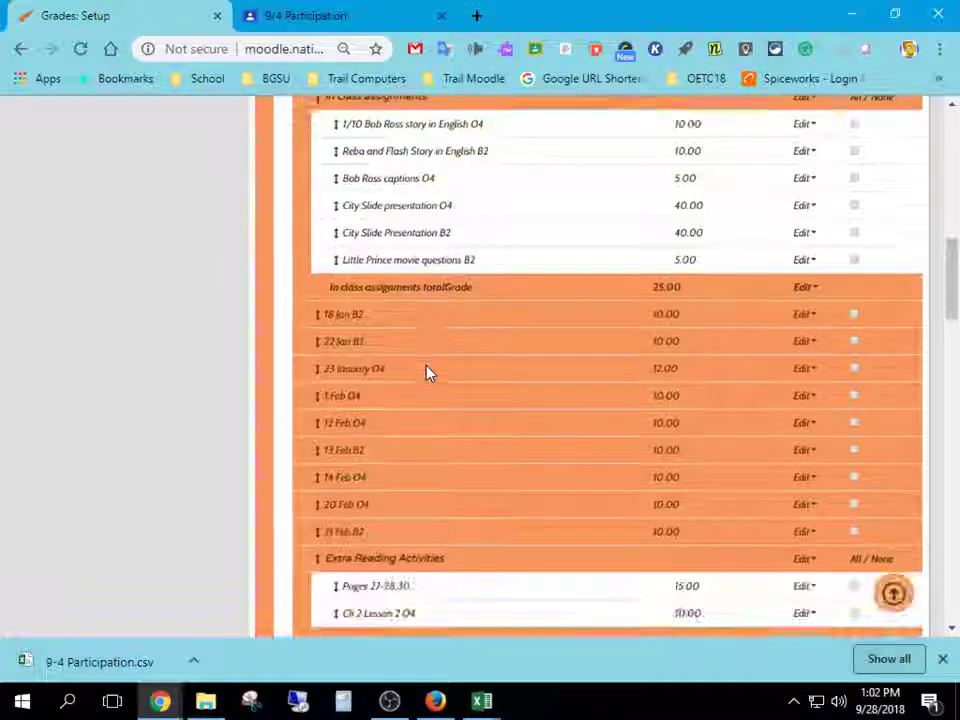
pyautogui.scroll(-15, 425, 373)
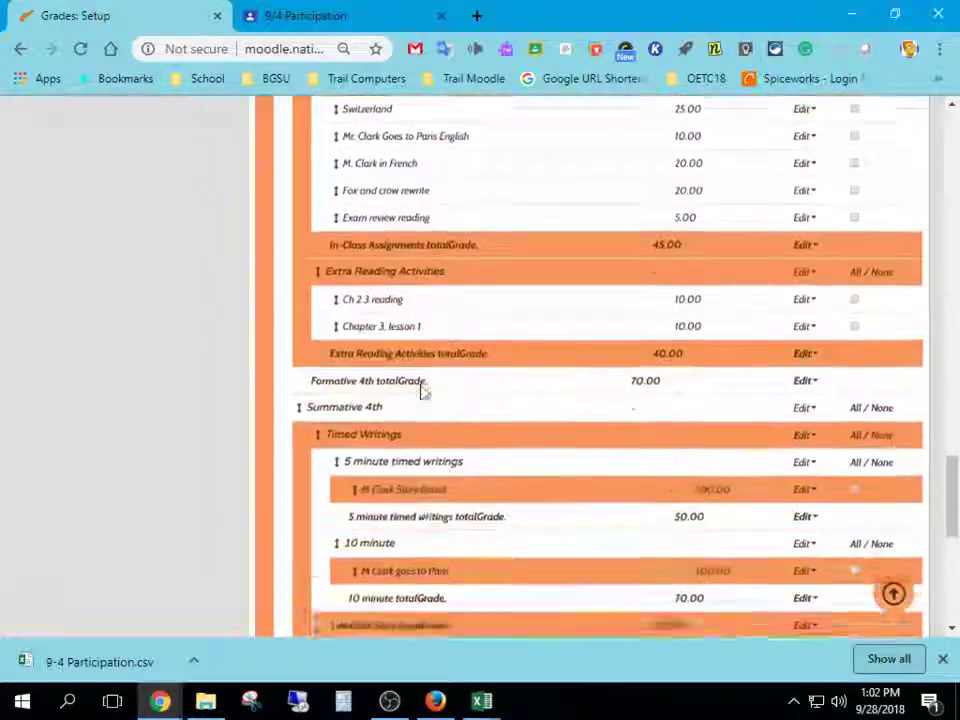
pyautogui.scroll(-1, 420, 399)
pyautogui.scroll(-3, 397, 408)
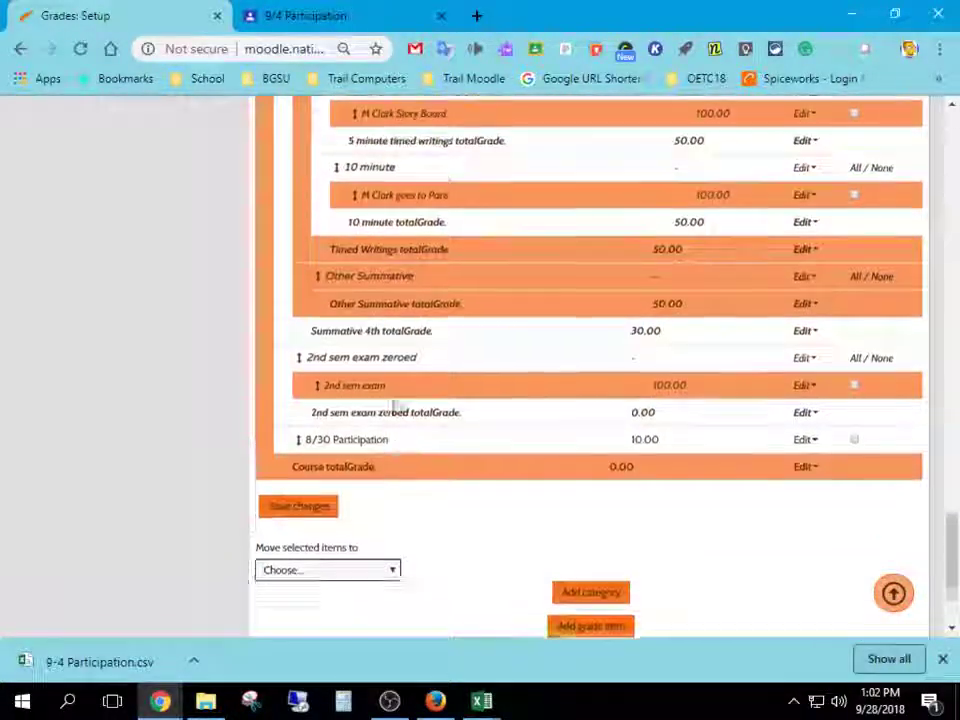
pyautogui.scroll(15, 397, 410)
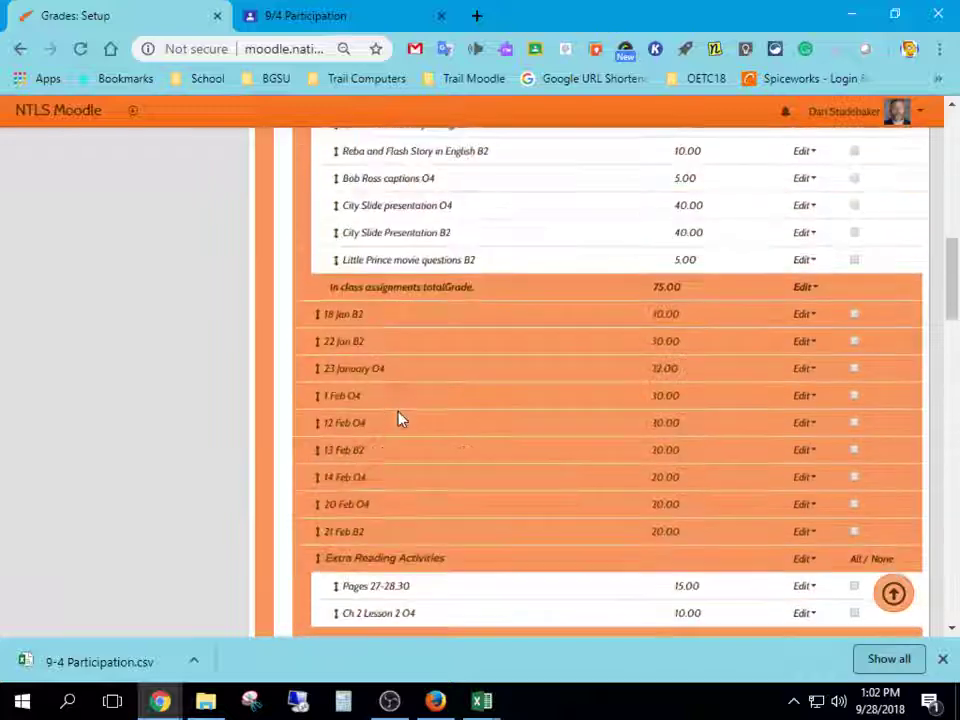
pyautogui.scroll(10, 398, 418)
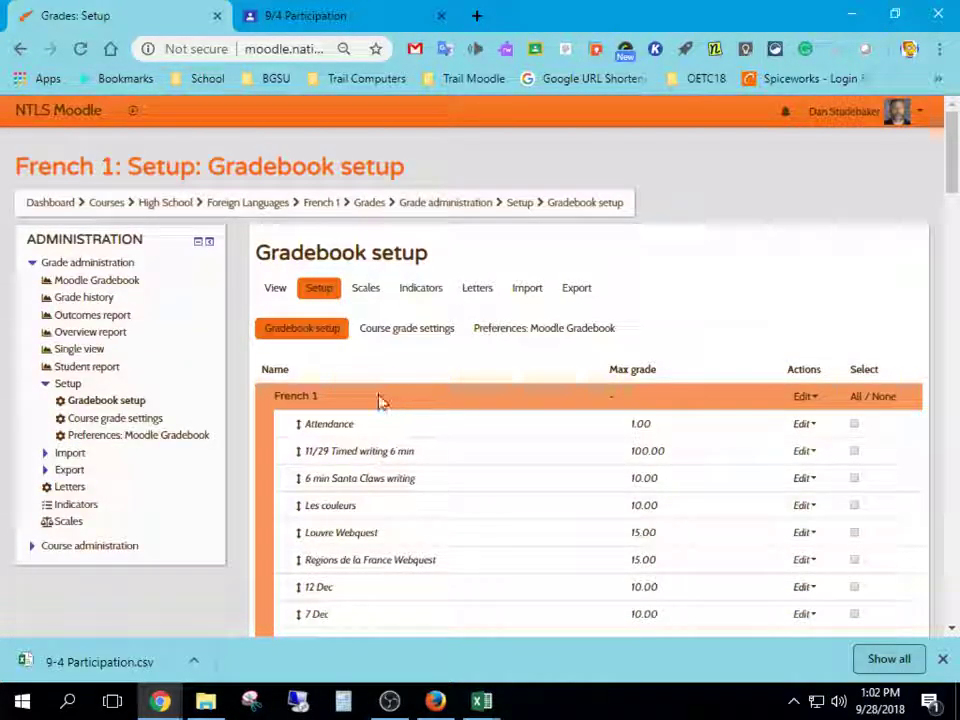
# Open the CSV grade import and add the downloaded 9-4 Participation.csv as the import file
pyautogui.click(529, 291)
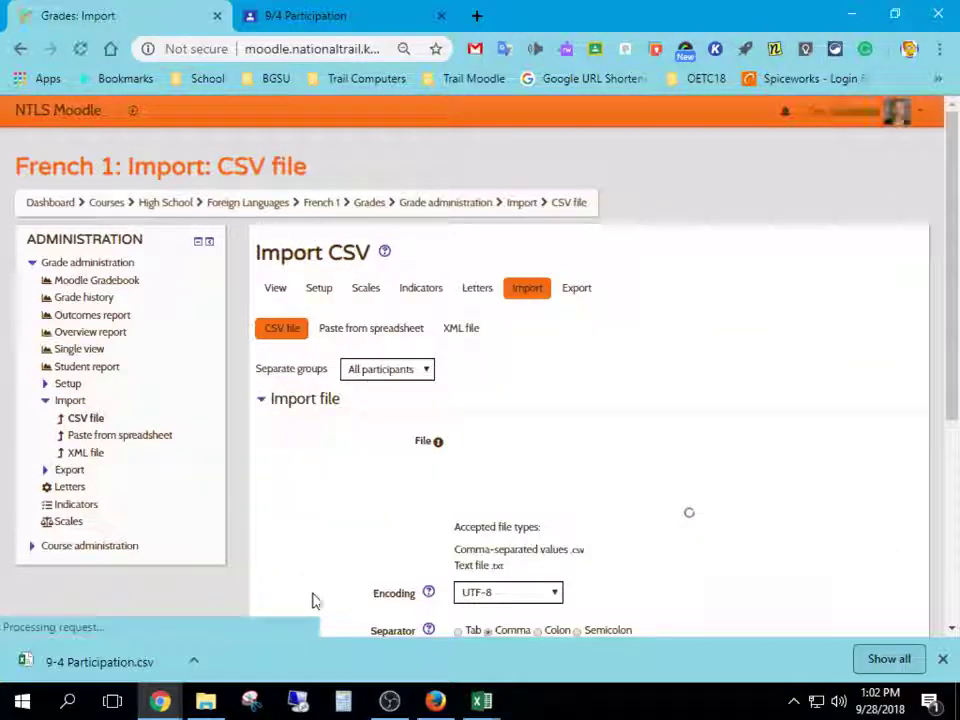
pyautogui.scroll(-1, 450, 395)
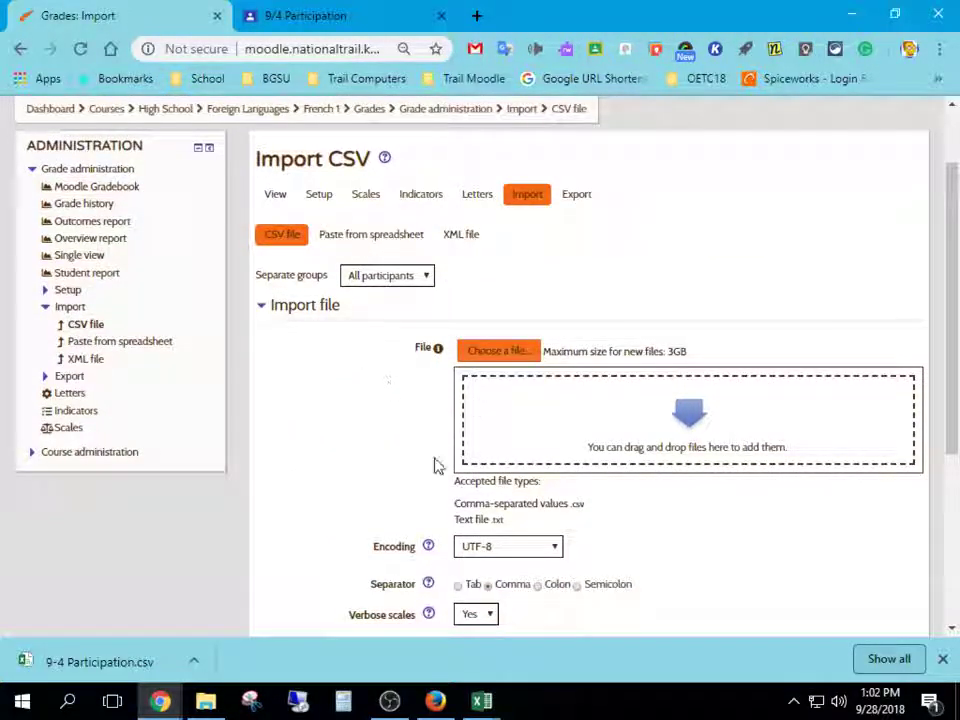
pyautogui.scroll(-2, 418, 454)
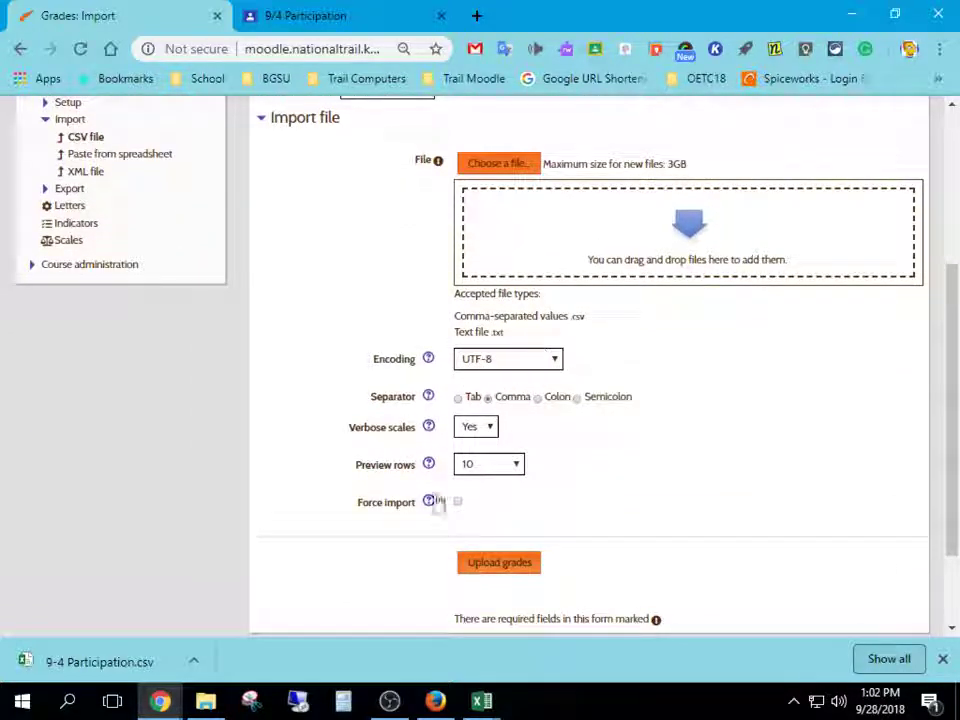
pyautogui.moveTo(145, 655); pyautogui.dragTo(676, 231)
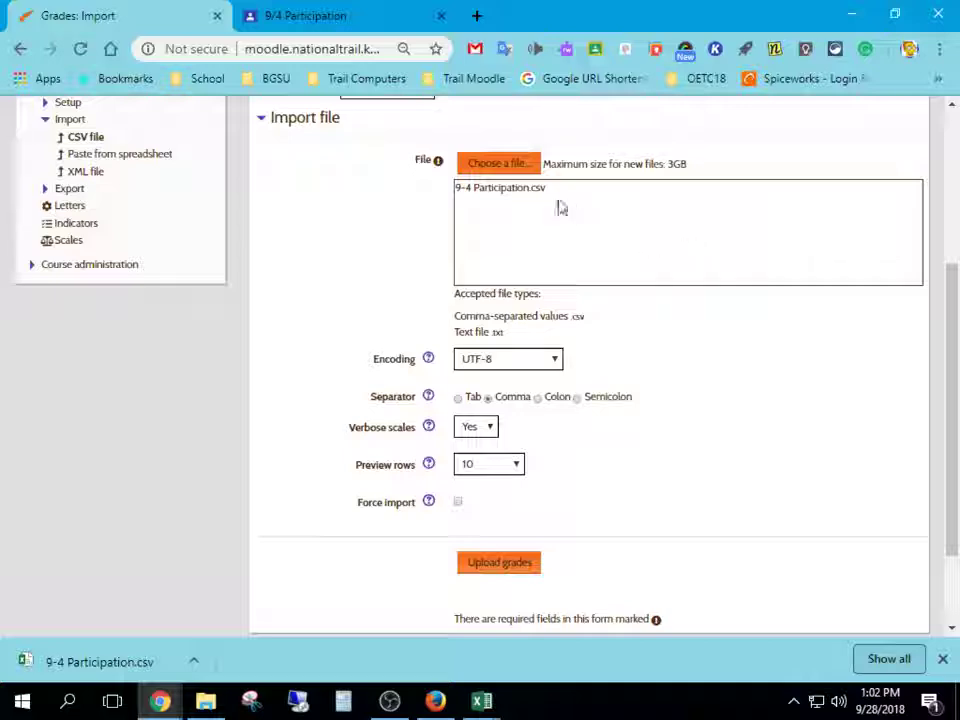
# Discard the added import file by leaving for the XML import, and reopen a blank CSV import form
pyautogui.scroll(4, 356, 274)
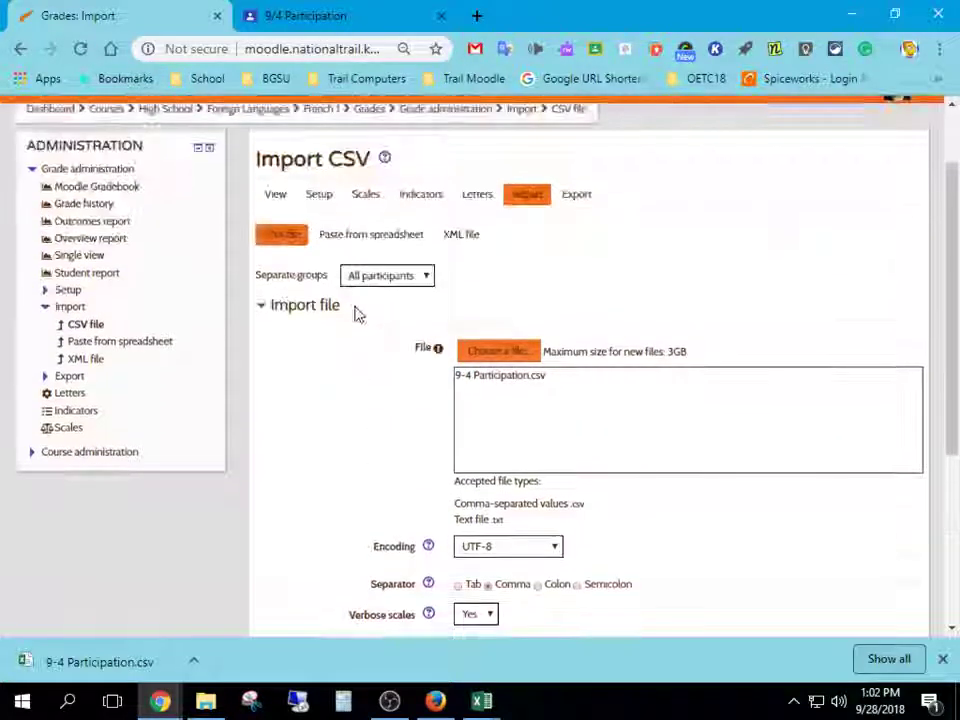
pyautogui.click(474, 236)
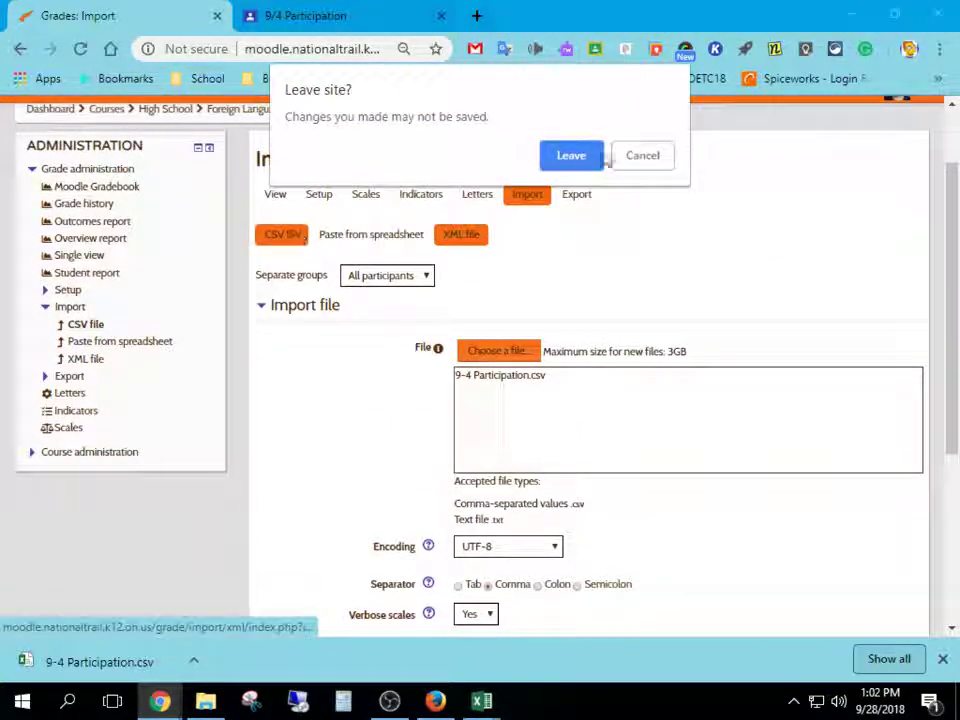
pyautogui.click(562, 156)
pyautogui.click(284, 330)
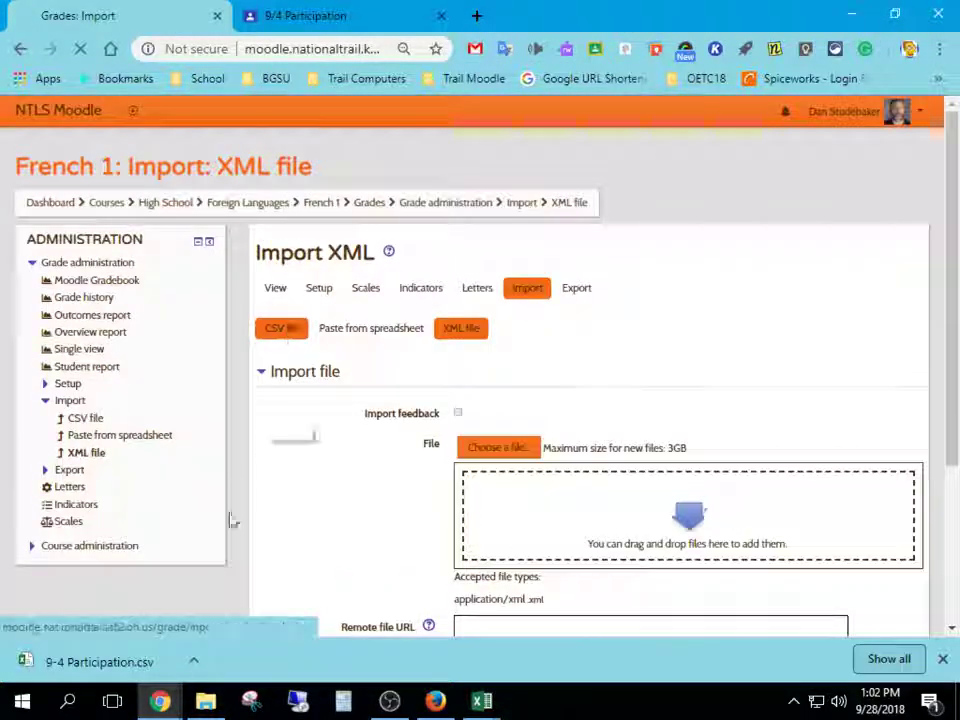
# Open the downloaded 9-4 Participation.csv in Excel and widen the Email Address column
pyautogui.click(107, 671)
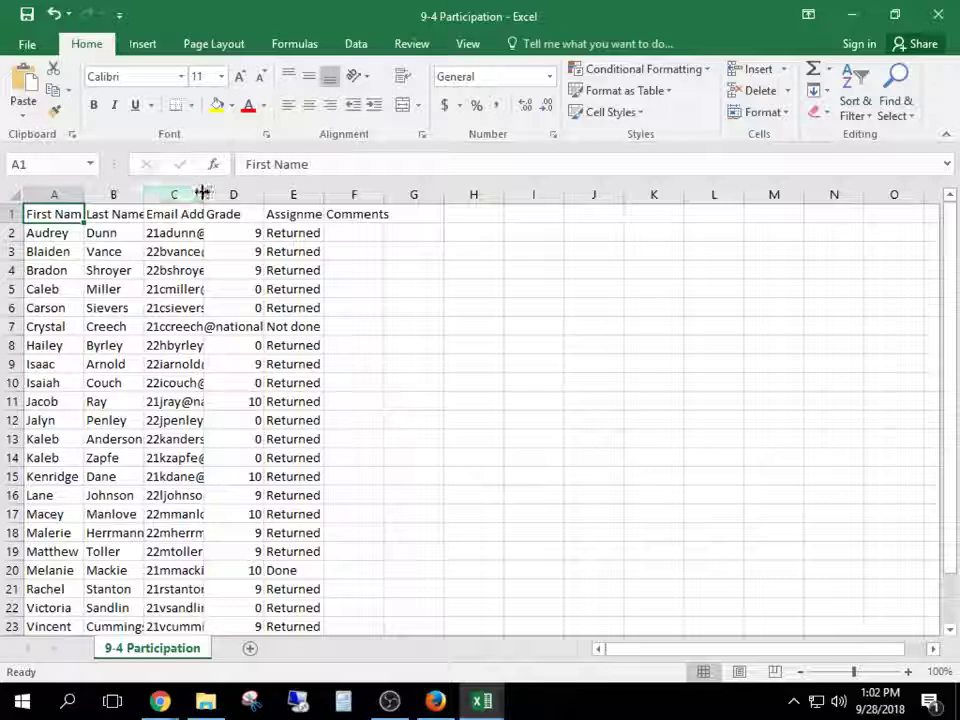
pyautogui.moveTo(203, 193); pyautogui.dragTo(269, 193)
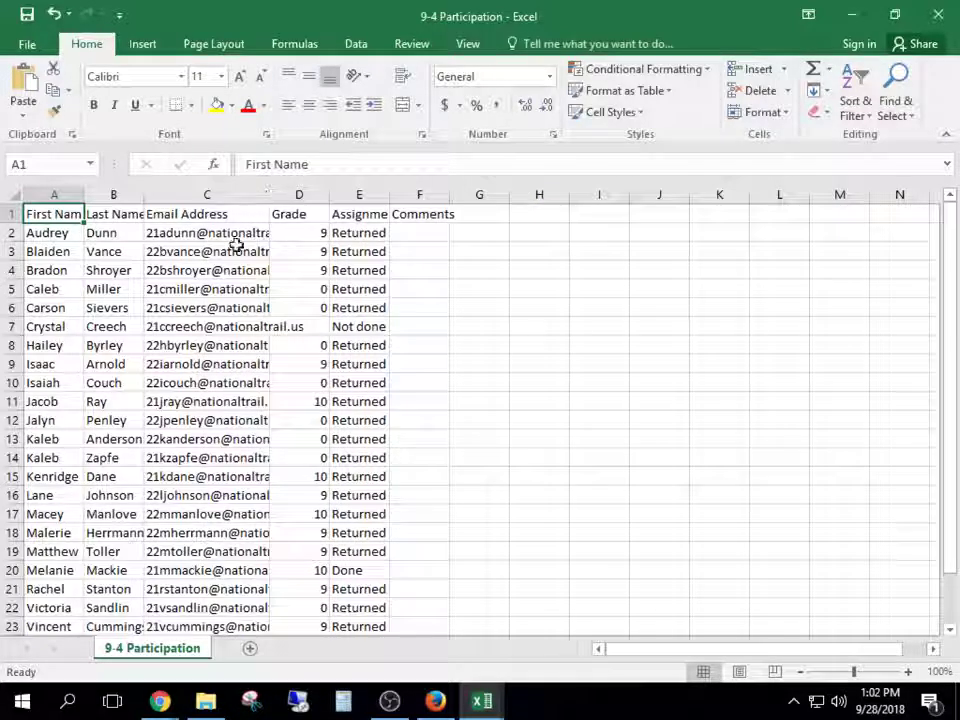
# Rename the Email Address header in cell C1 to username
pyautogui.click(197, 212)
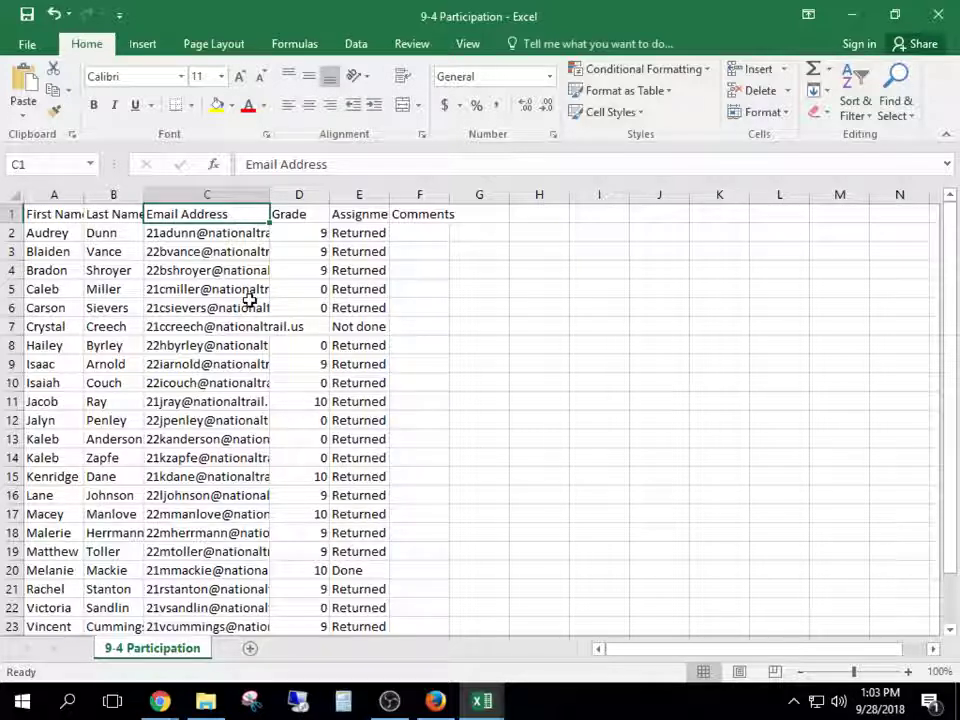
pyautogui.write('user')
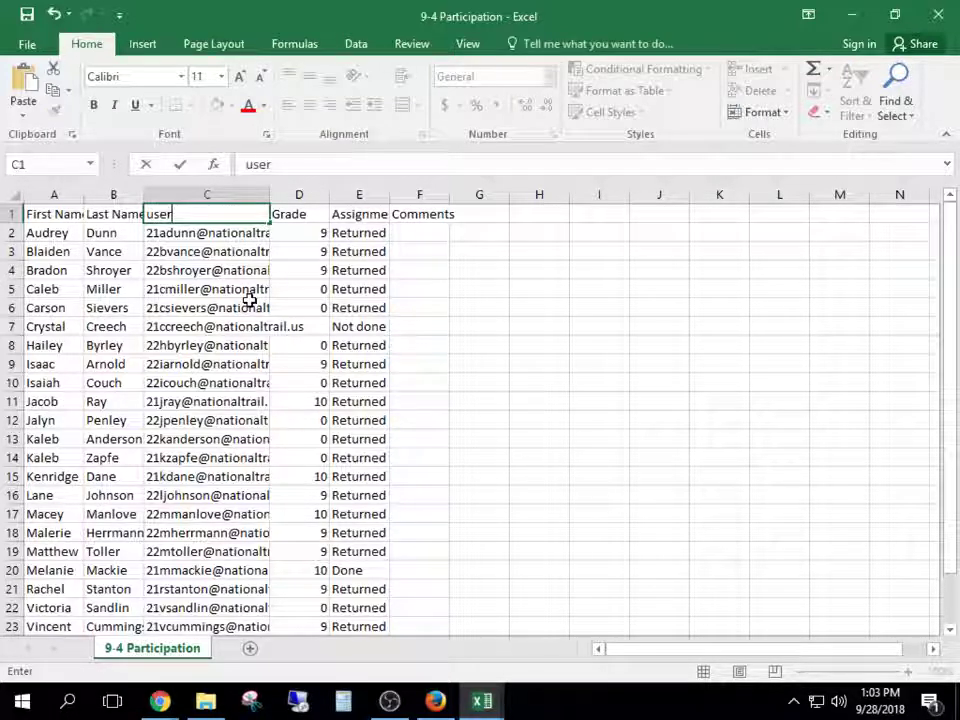
pyautogui.write('name')
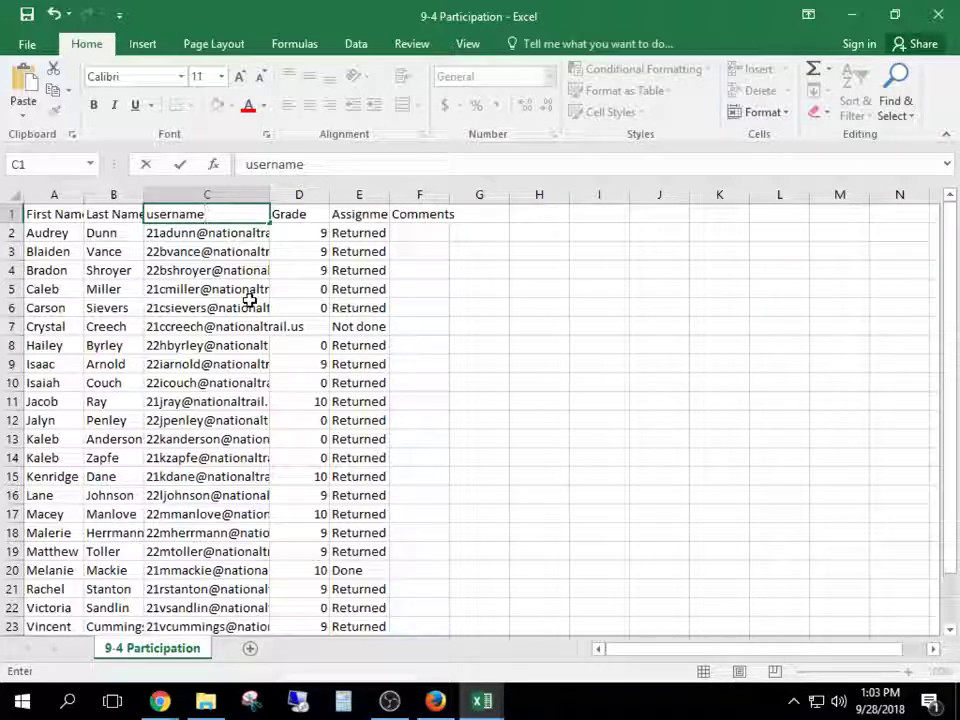
pyautogui.press('Return')
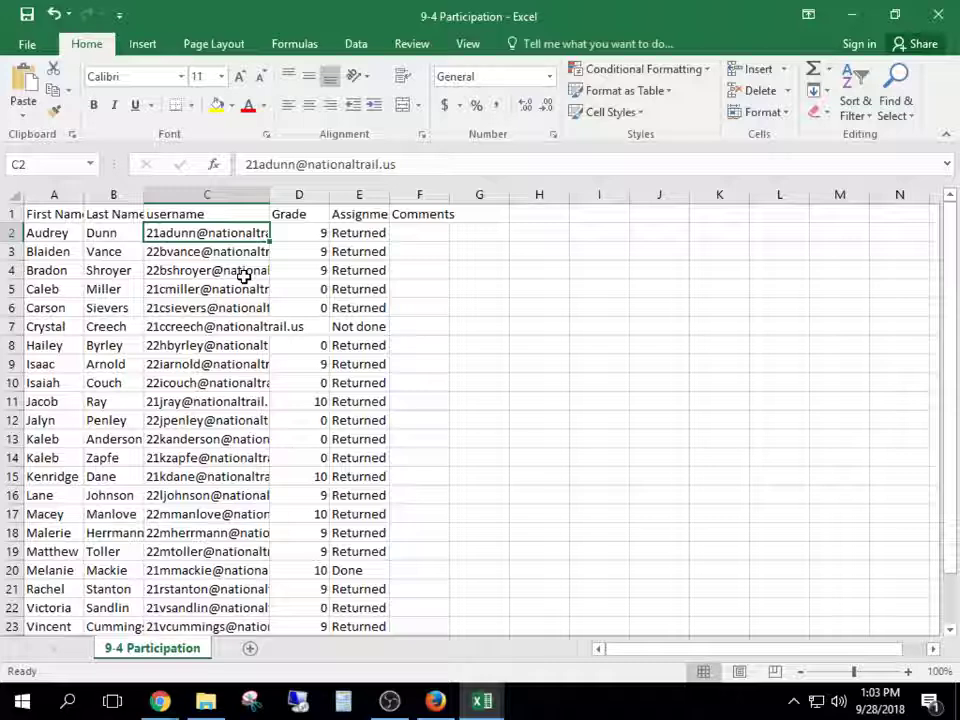
pyautogui.hotkey('ctrl', 'h')
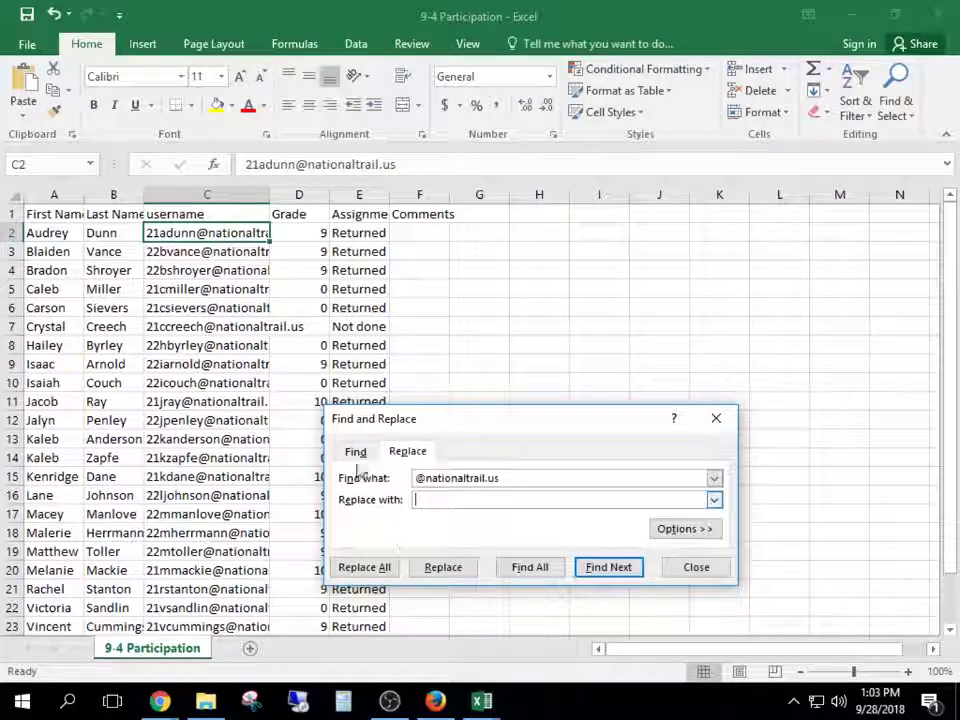
pyautogui.click(443, 479)
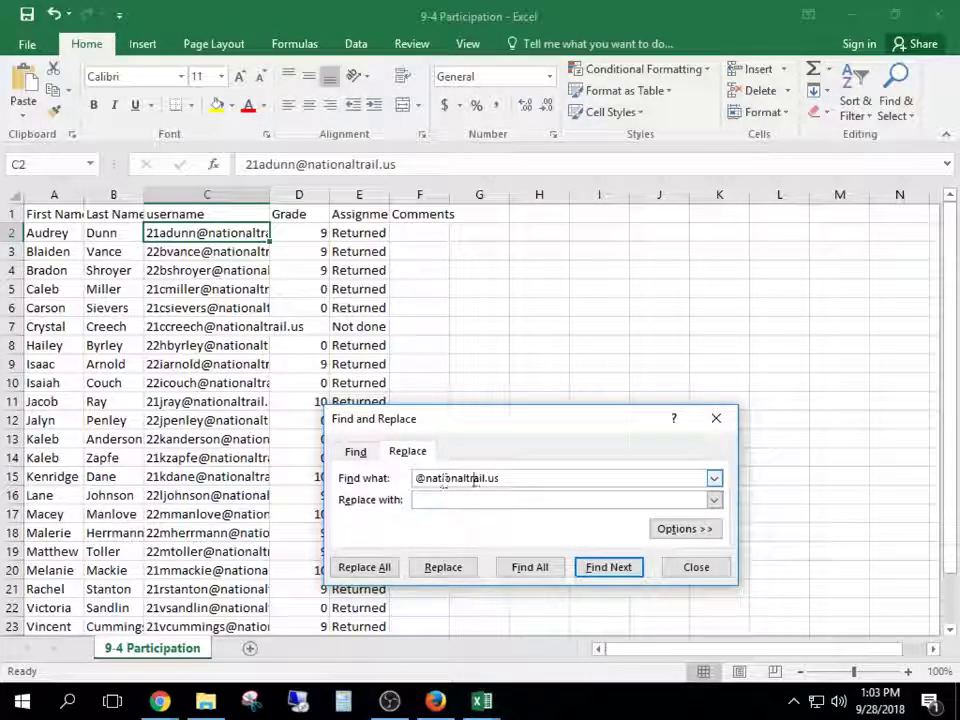
pyautogui.click(439, 499)
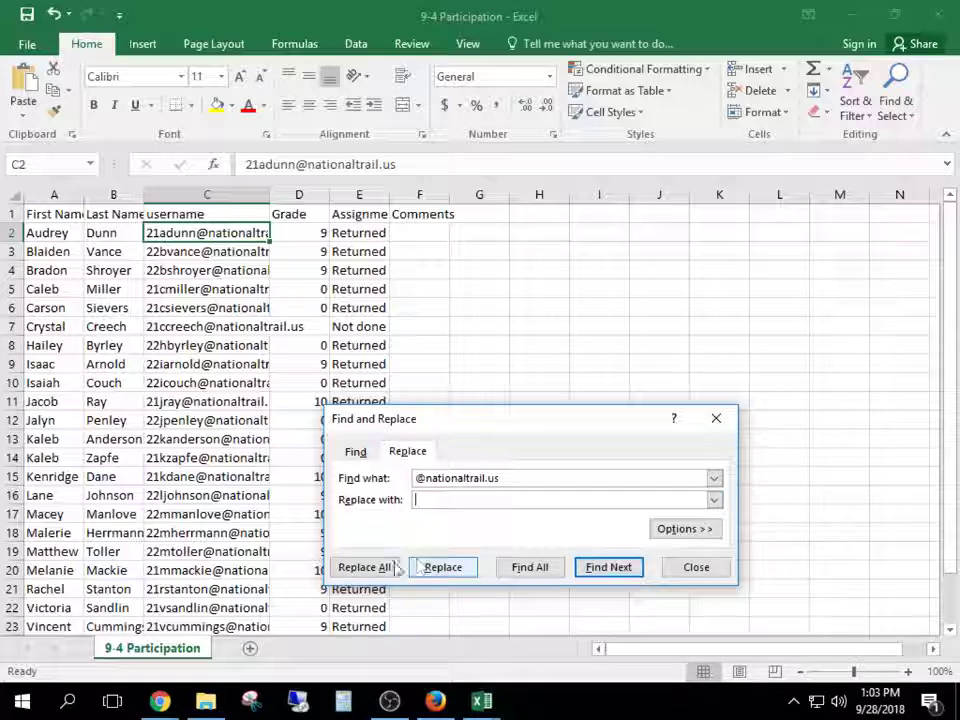
pyautogui.click(364, 568)
pyautogui.click(487, 403)
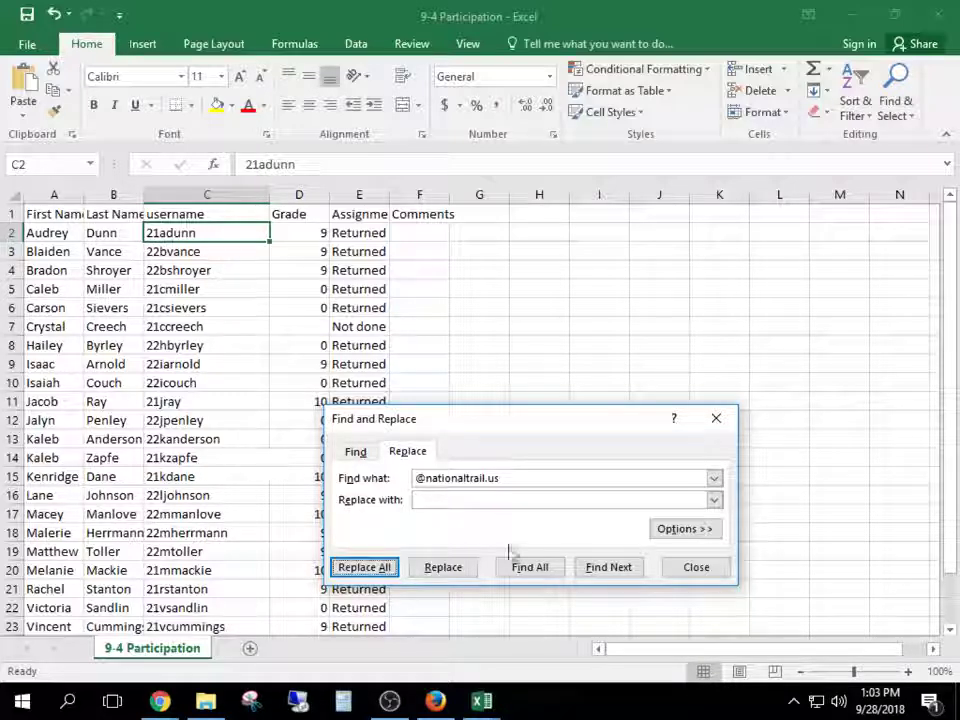
pyautogui.click(700, 572)
# Save the workbook, keeping the CSV (Comma delimited) format, and return to the Moodle CSV import page
pyautogui.click(27, 14)
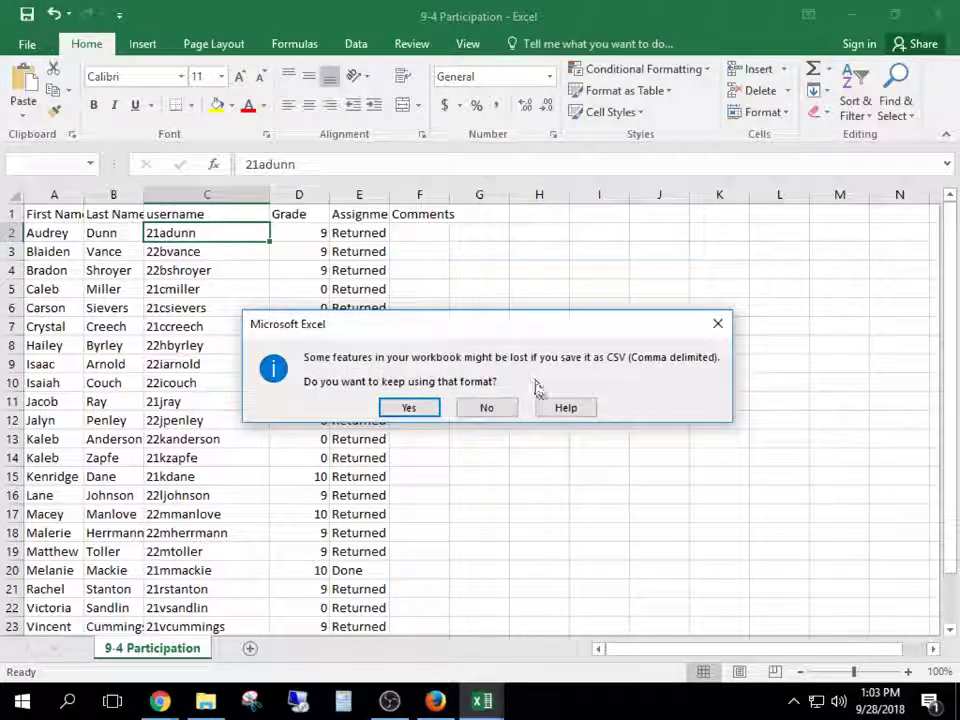
pyautogui.click(417, 409)
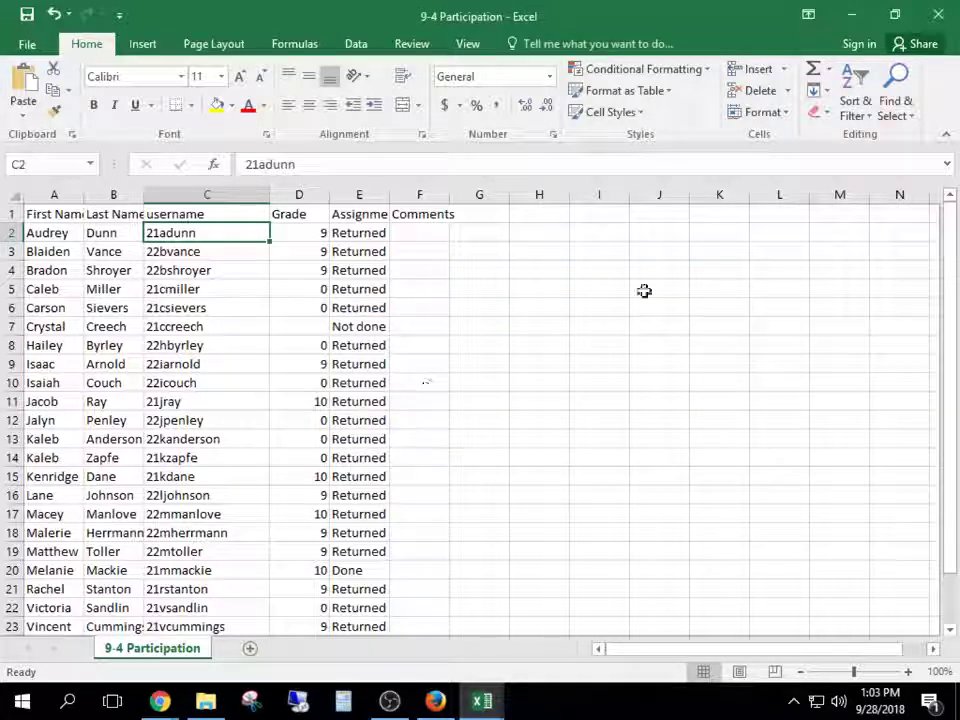
pyautogui.click(855, 14)
# Add 9-4 Participation.csv from the Downloads folder as the import file and upload the grades
pyautogui.scroll(-2, 503, 380)
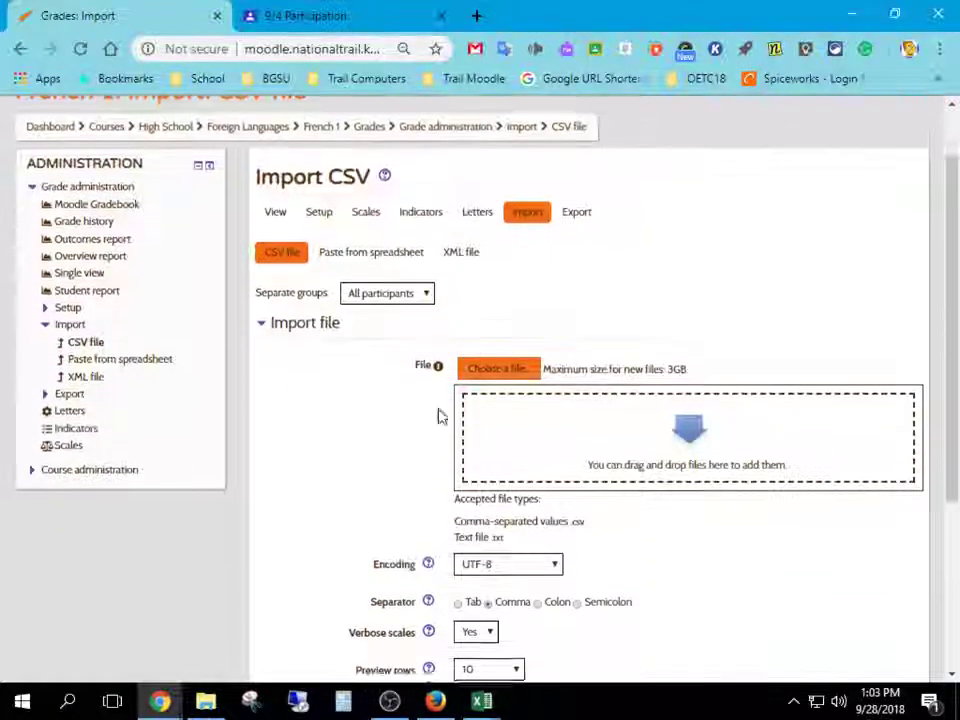
pyautogui.click(202, 706)
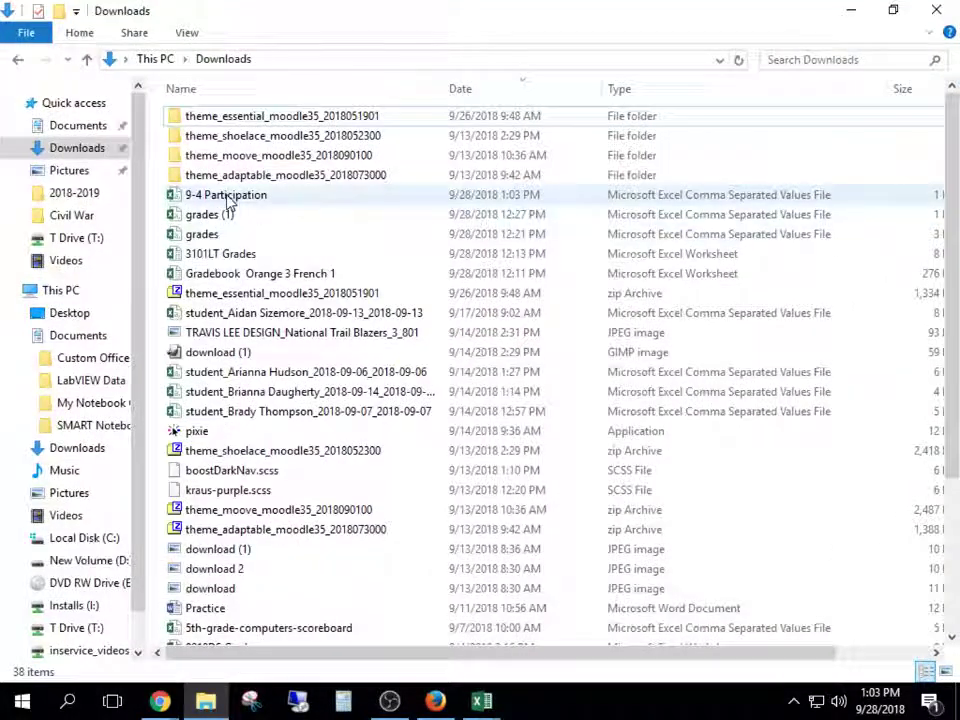
pyautogui.moveTo(347, 21); pyautogui.dragTo(436, 466)
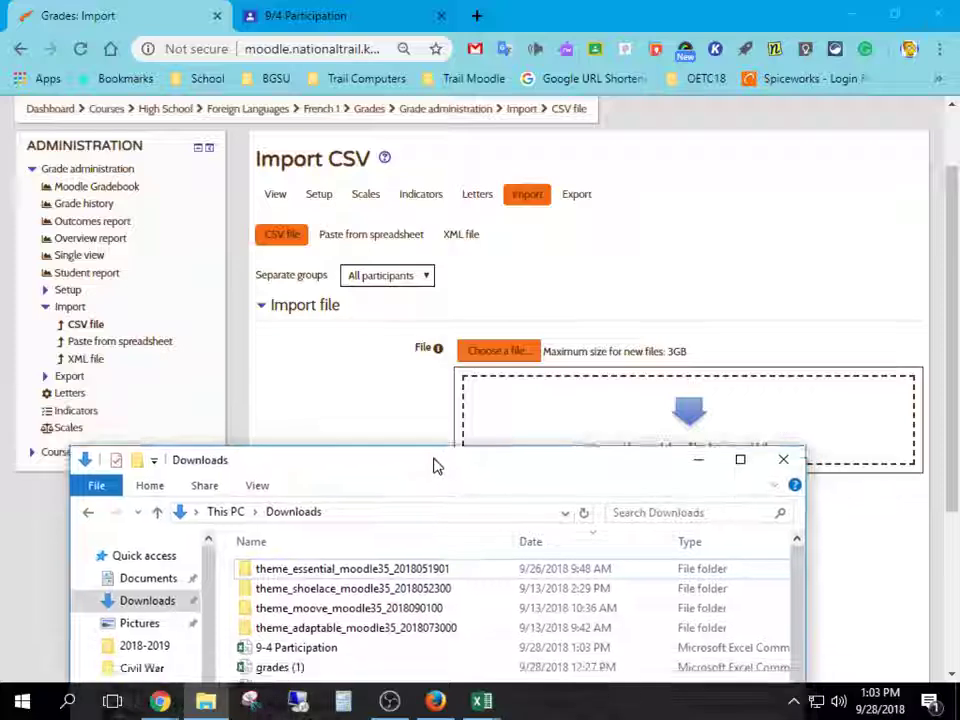
pyautogui.moveTo(262, 647); pyautogui.dragTo(535, 423)
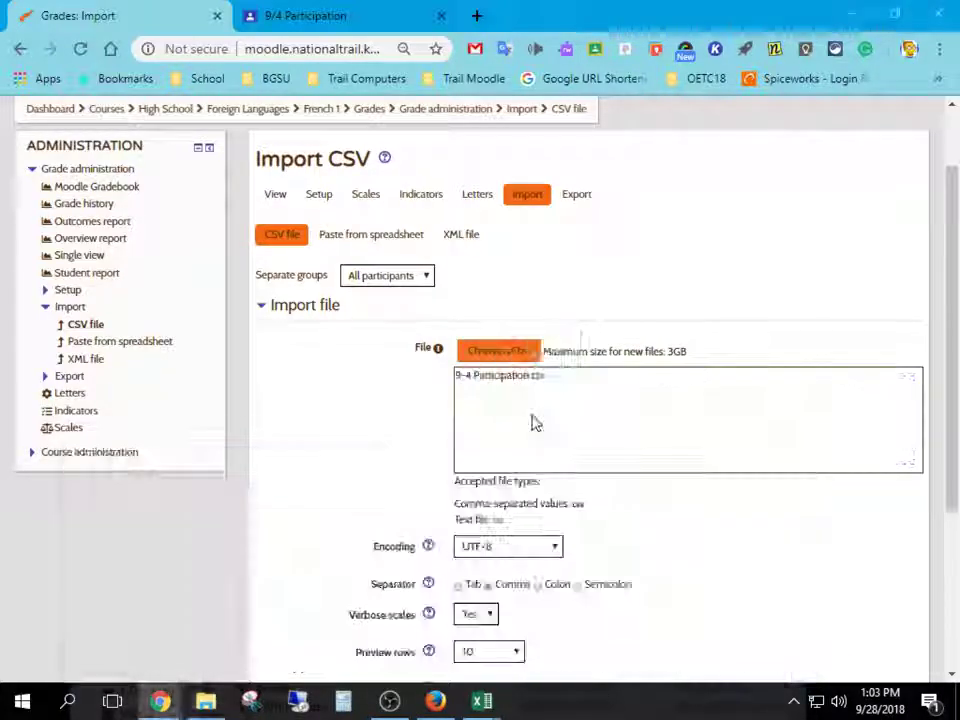
pyautogui.scroll(-5, 506, 467)
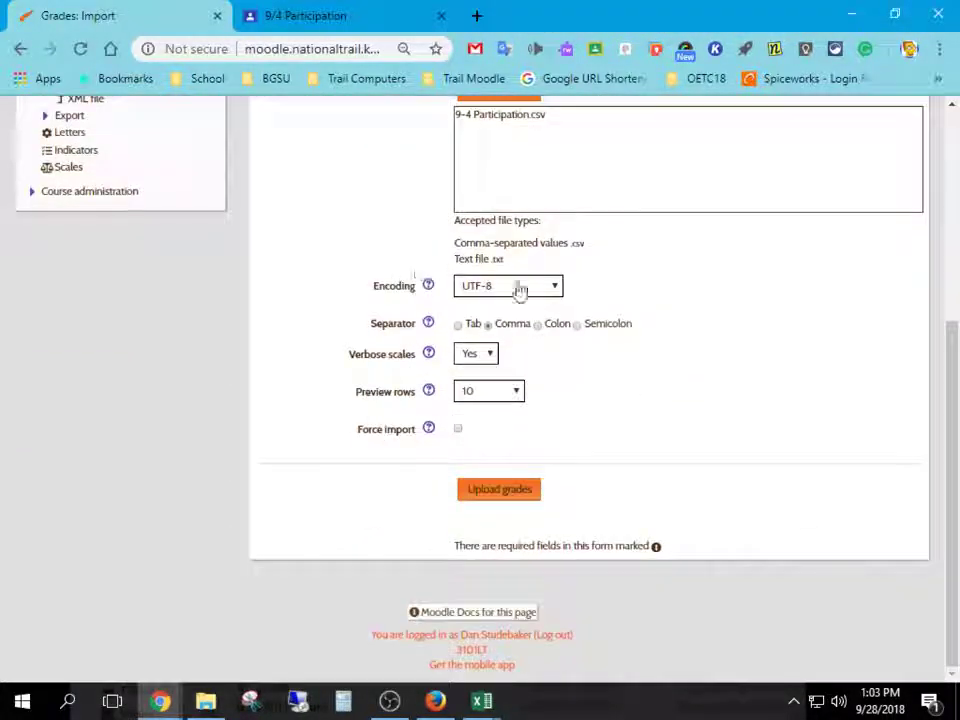
pyautogui.click(495, 492)
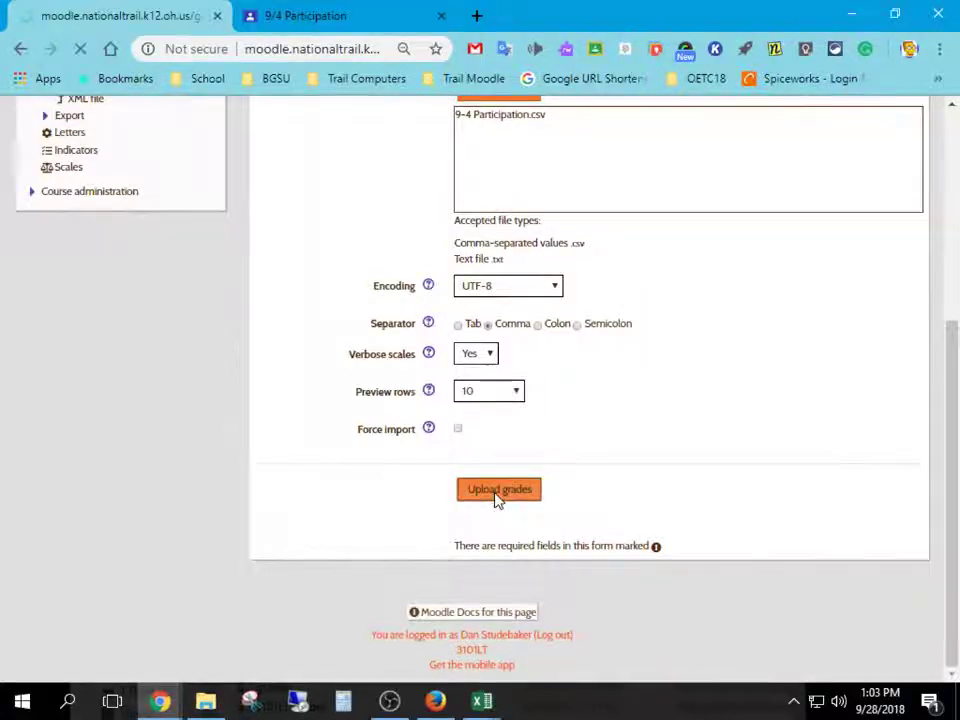
# Set the import to identify users by mapping from the username column to Username
pyautogui.scroll(-5, 396, 456)
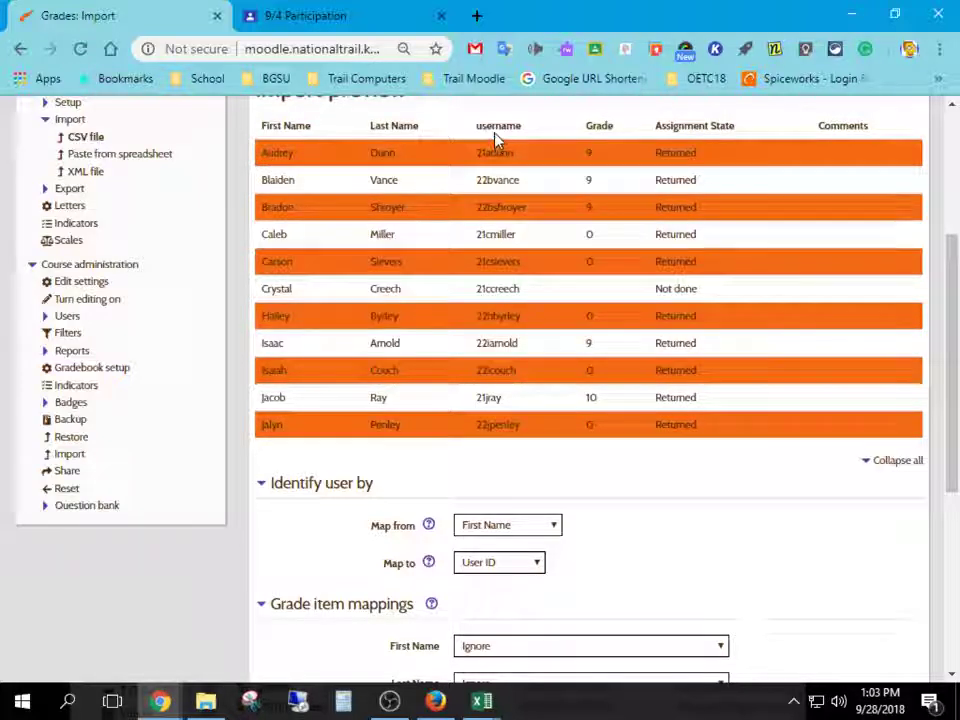
pyautogui.scroll(-3, 628, 458)
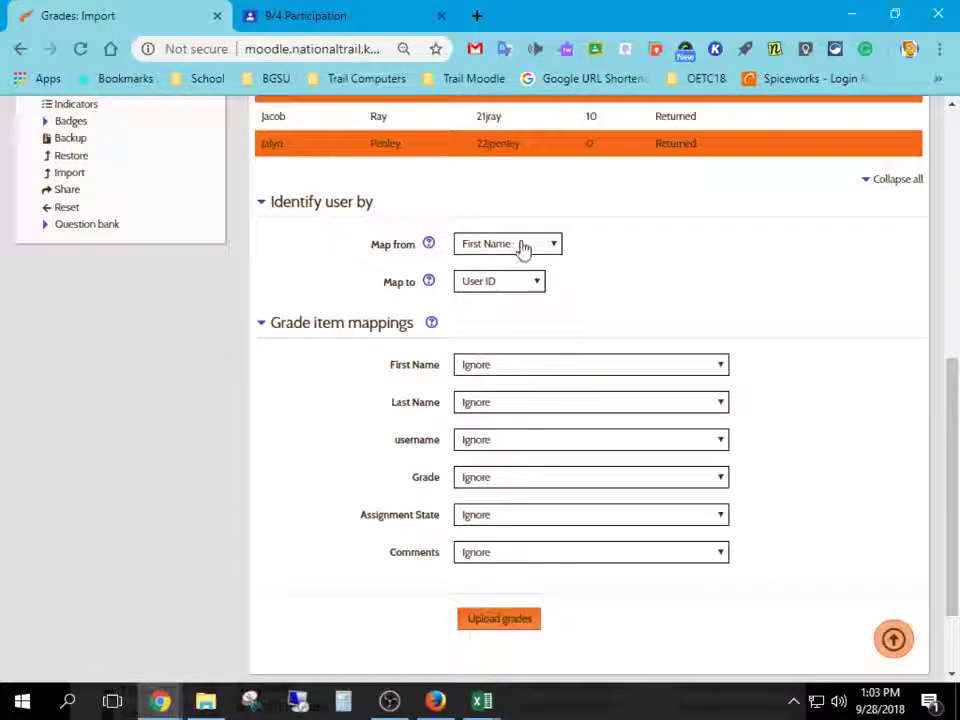
pyautogui.click(505, 245)
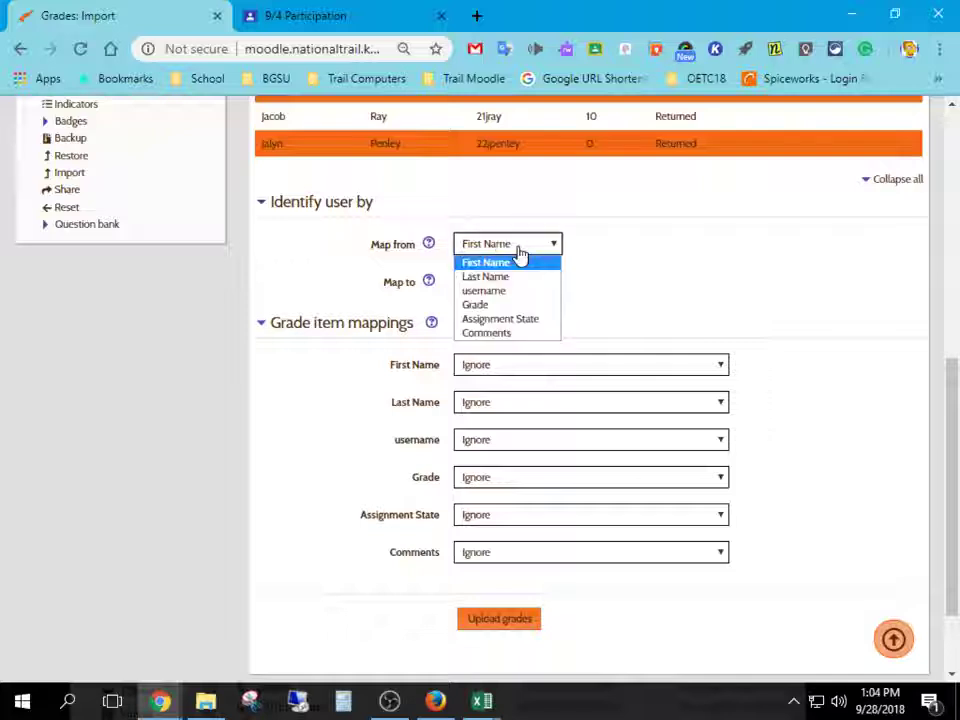
pyautogui.click(495, 290)
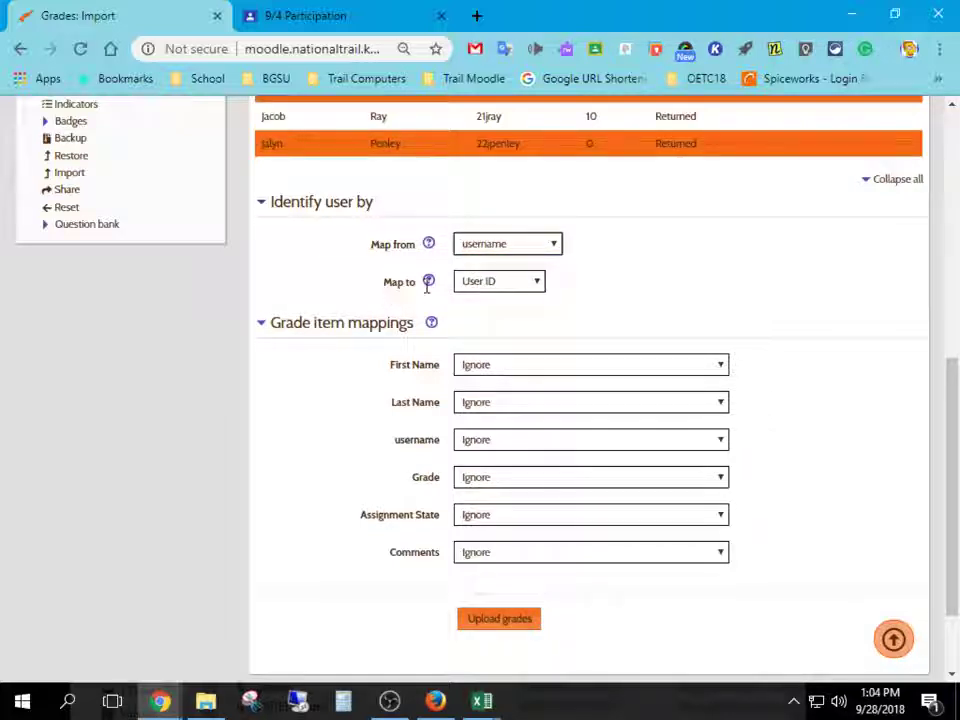
pyautogui.click(478, 285)
pyautogui.click(488, 314)
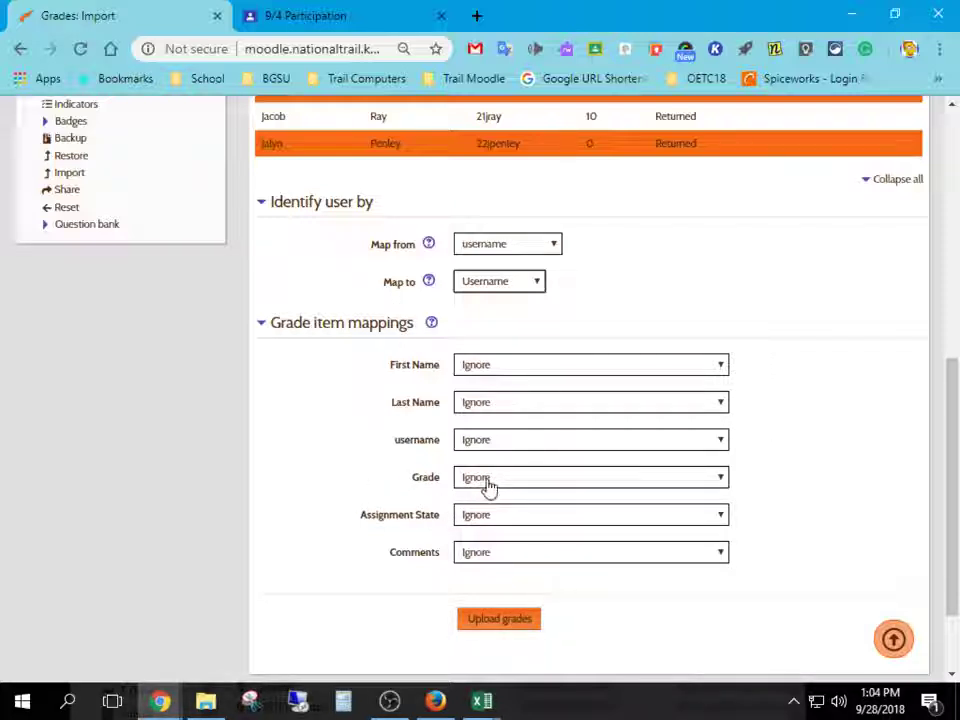
# Check the assignment title in Google Classroom, and rename the Grade header in cell D1 of the Excel file to 9/4 Participation
pyautogui.scroll(2, 365, 465)
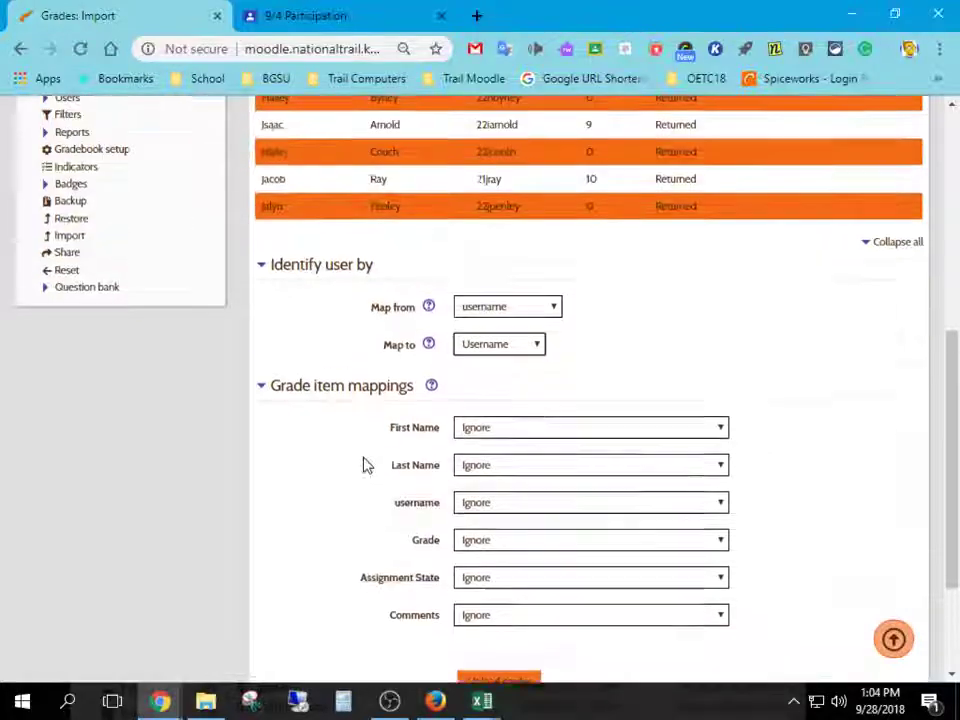
pyautogui.click(343, 12)
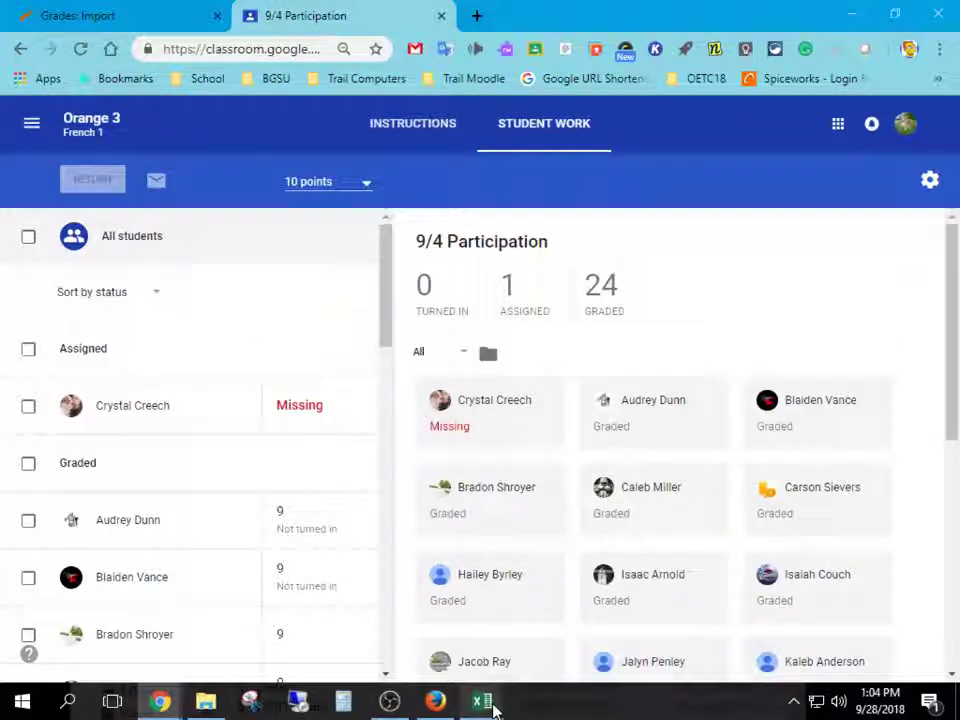
pyautogui.moveTo(490, 703)
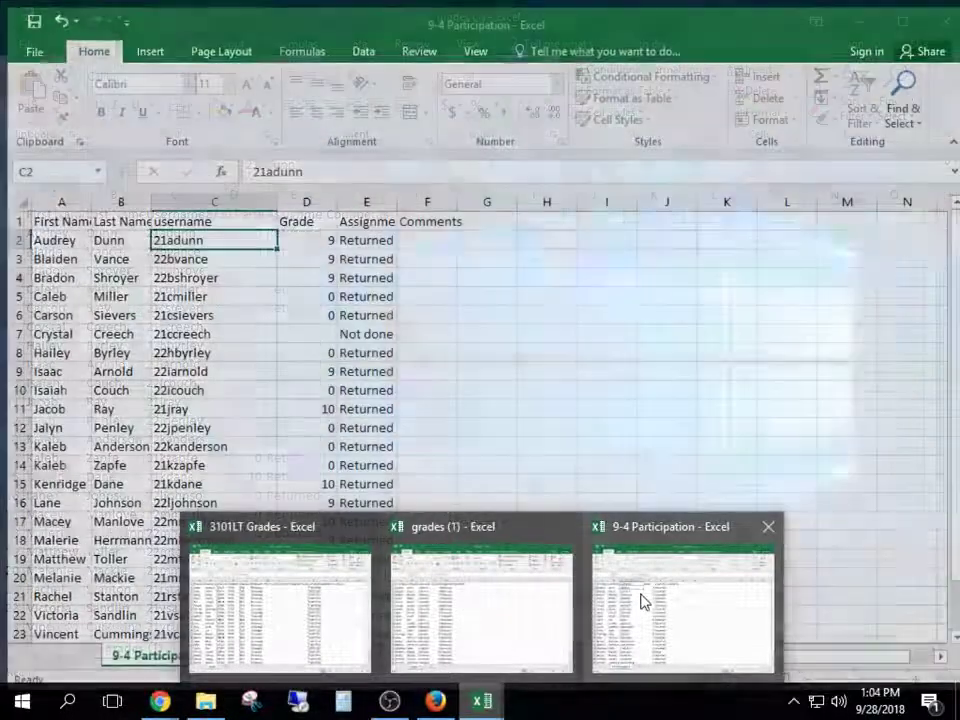
pyautogui.click(643, 601)
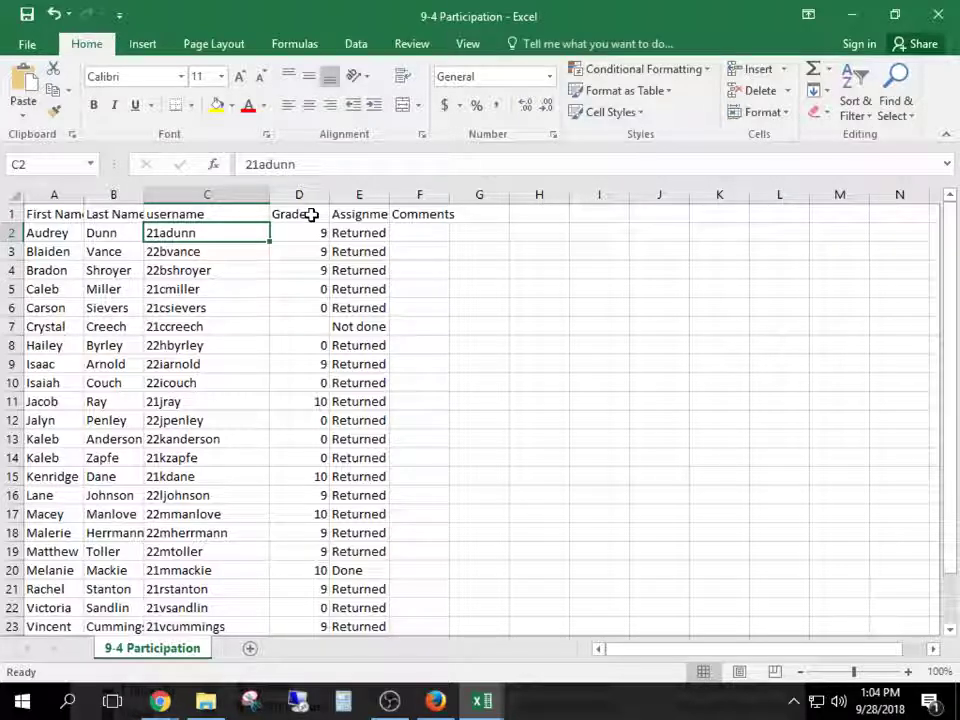
pyautogui.click(312, 214)
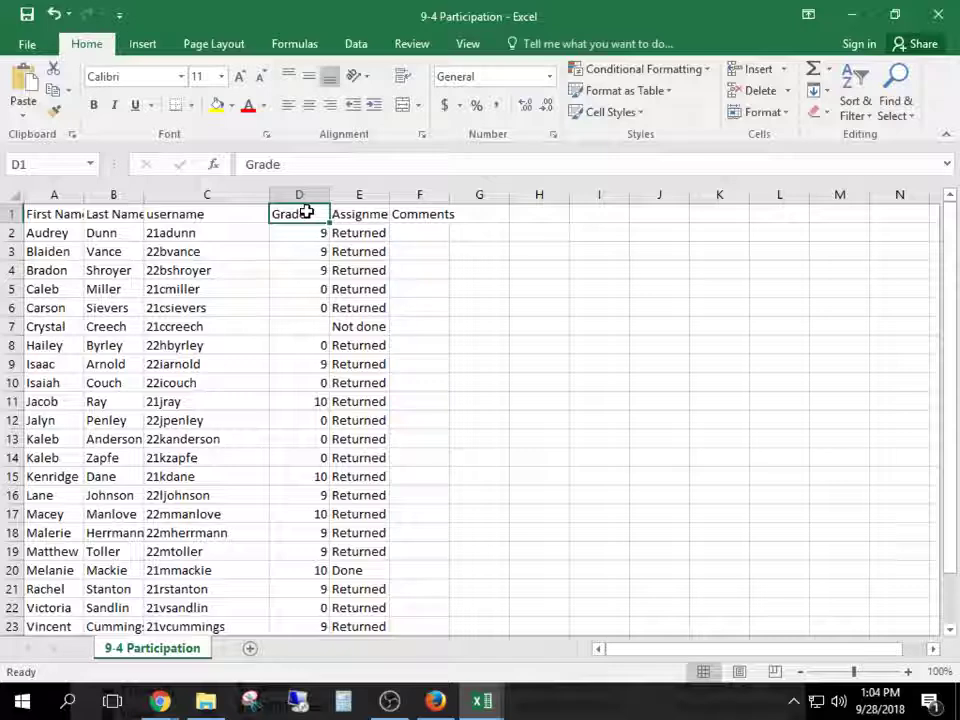
pyautogui.write('9/')
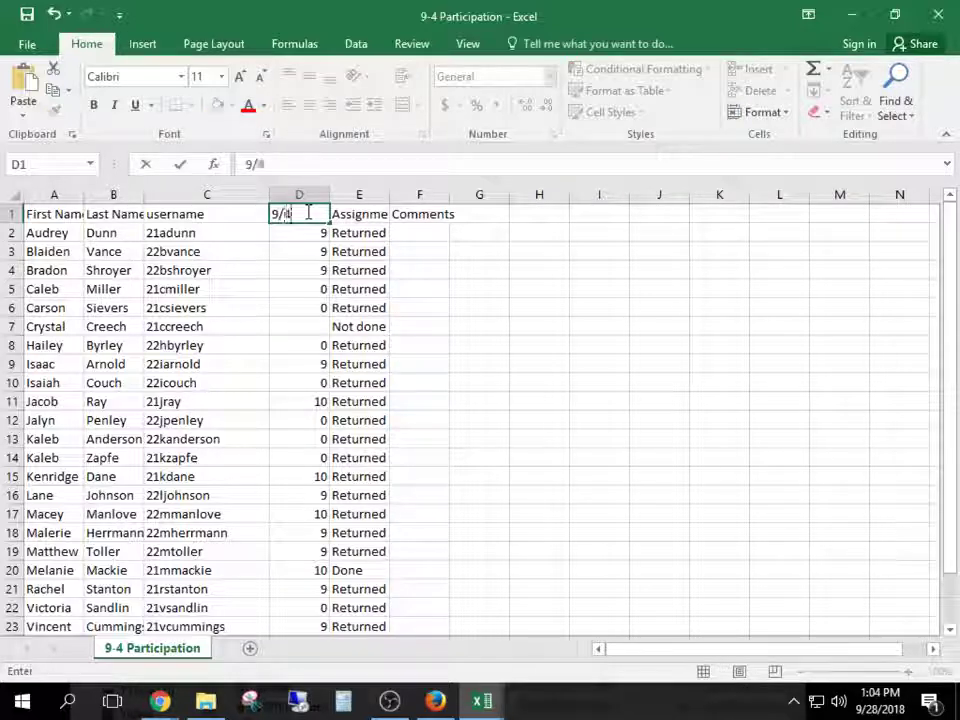
pyautogui.write('4 Parti')
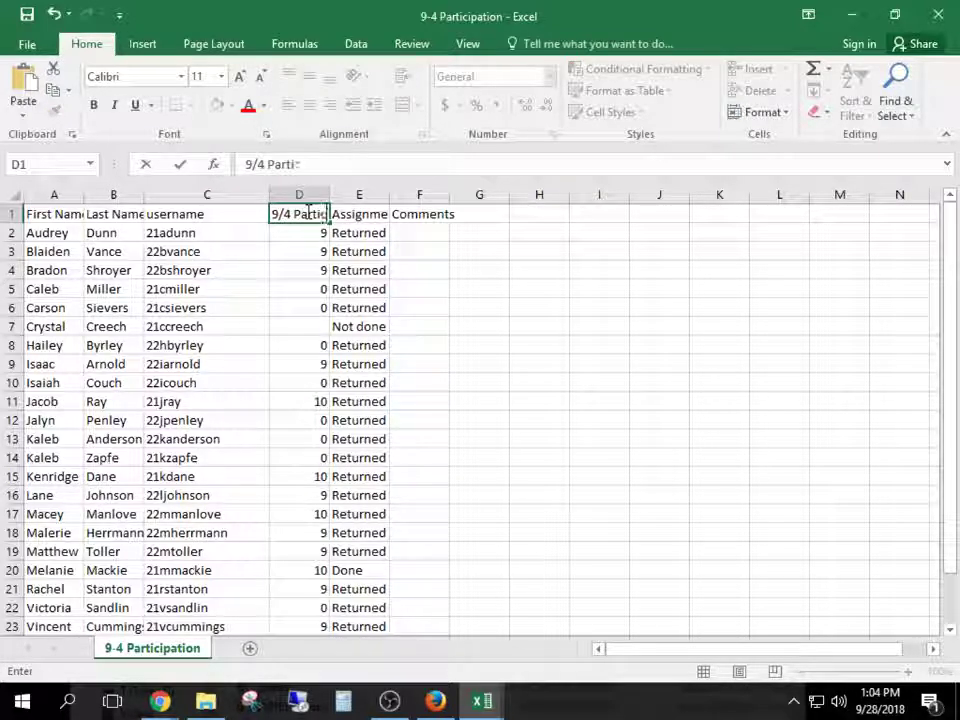
pyautogui.write('cipation')
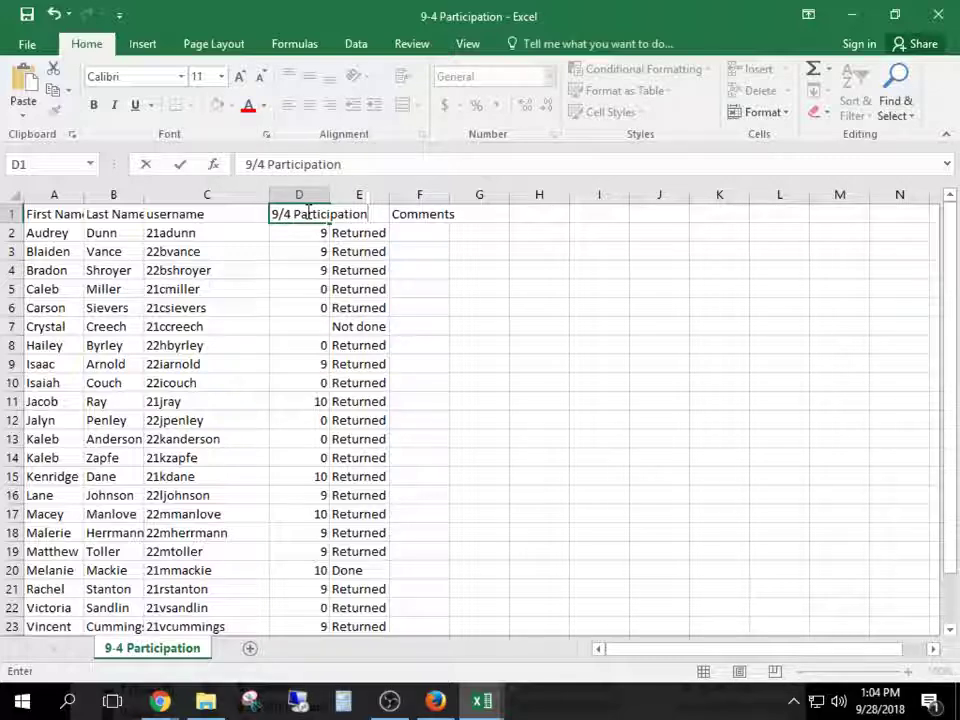
pyautogui.press('Return')
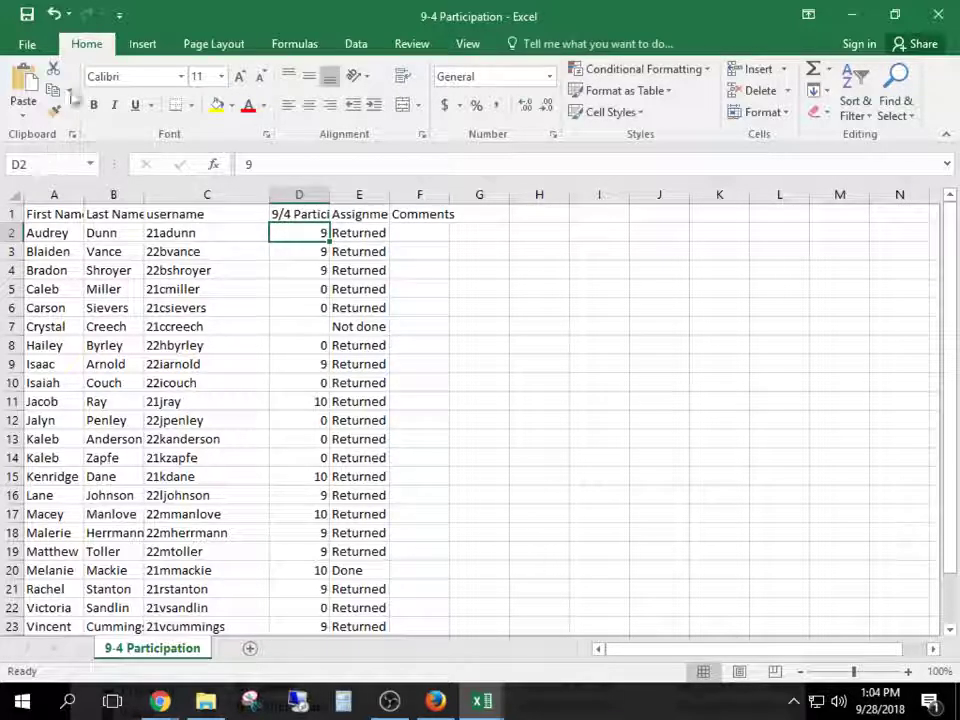
# Save the 9-4 Participation file with its new header in CSV (Comma delimited) format and leave Excel
pyautogui.click(27, 14)
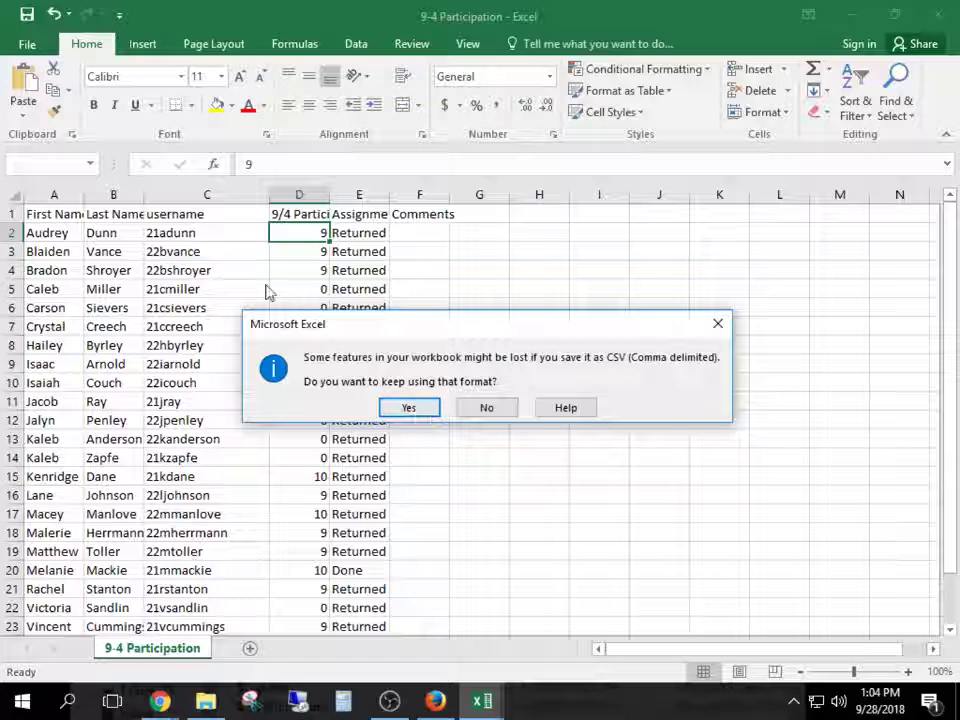
pyautogui.click(408, 407)
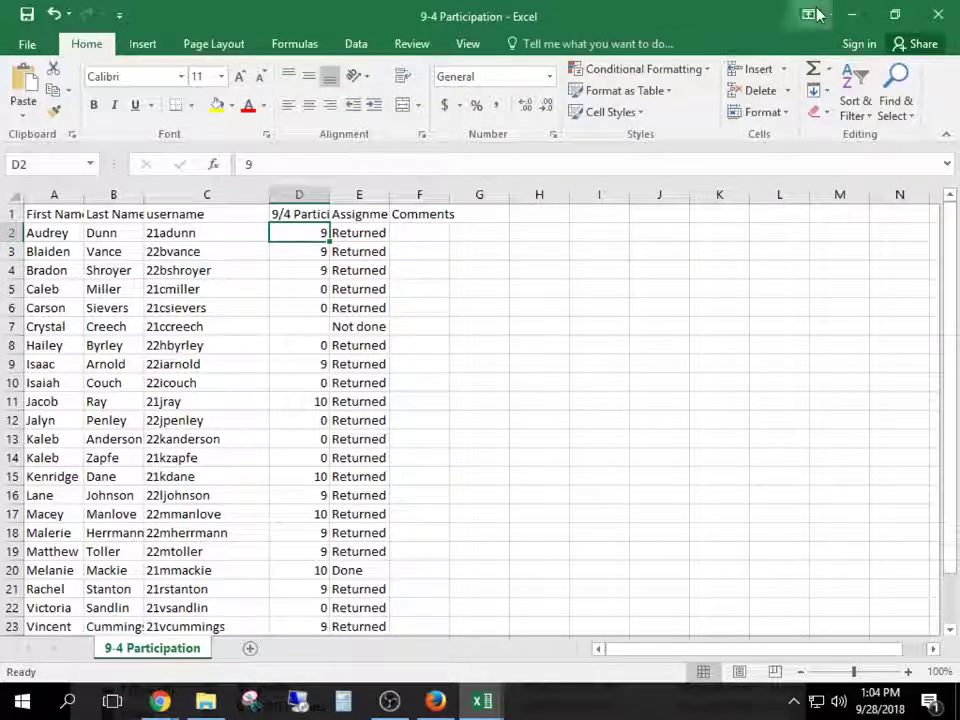
pyautogui.click(850, 14)
# Discard the outdated import preview in Moodle and reopen a blank CSV import form by way of the XML import
pyautogui.click(150, 14)
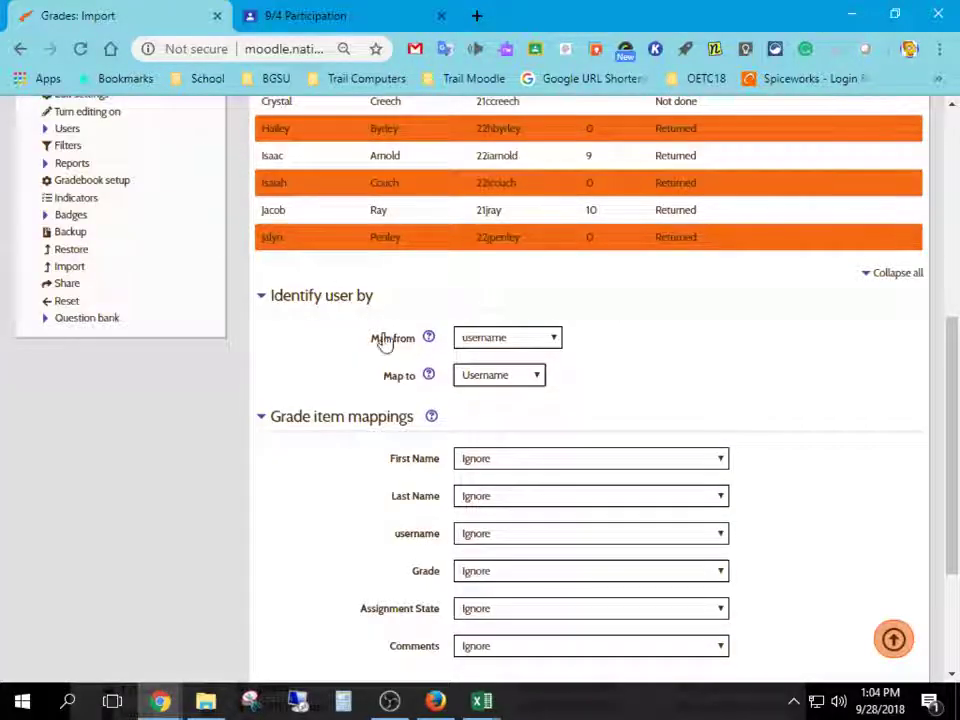
pyautogui.scroll(5, 420, 330)
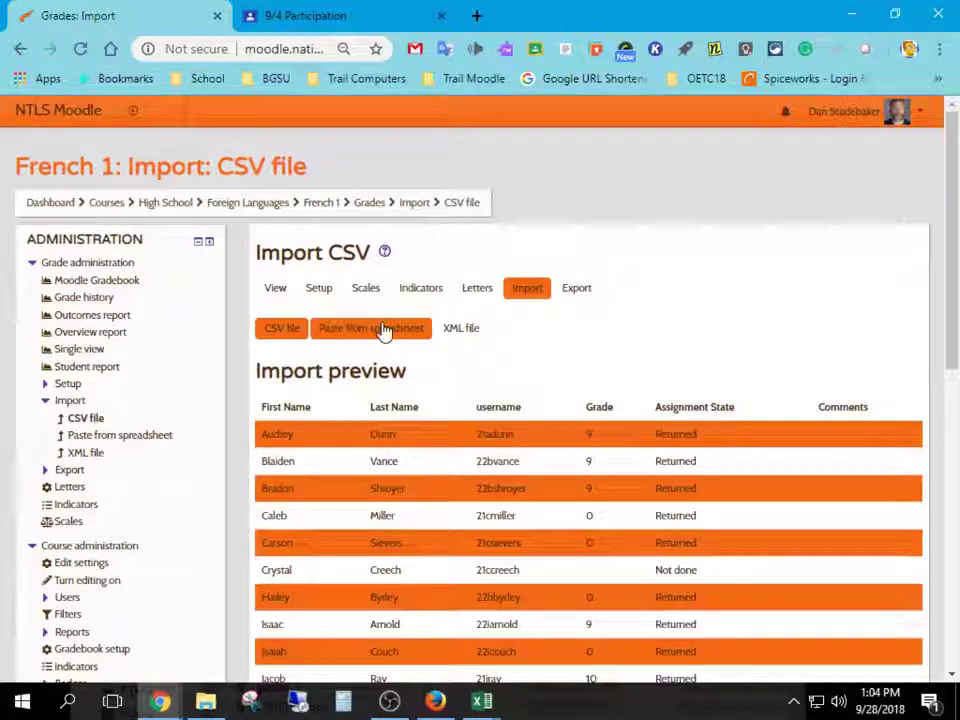
pyautogui.click(476, 290)
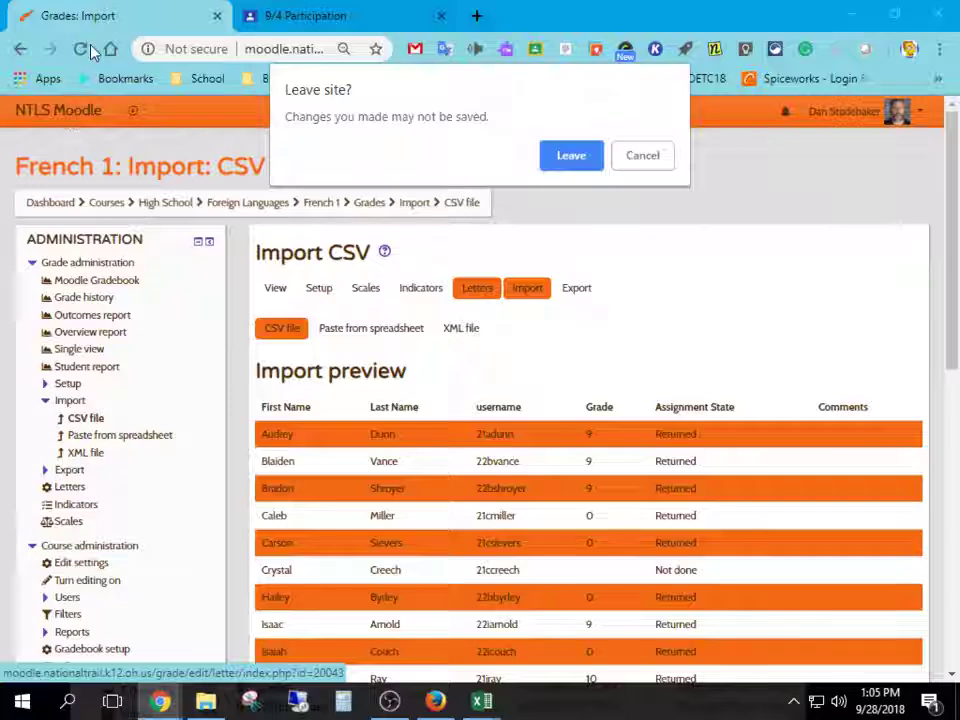
pyautogui.click(620, 155)
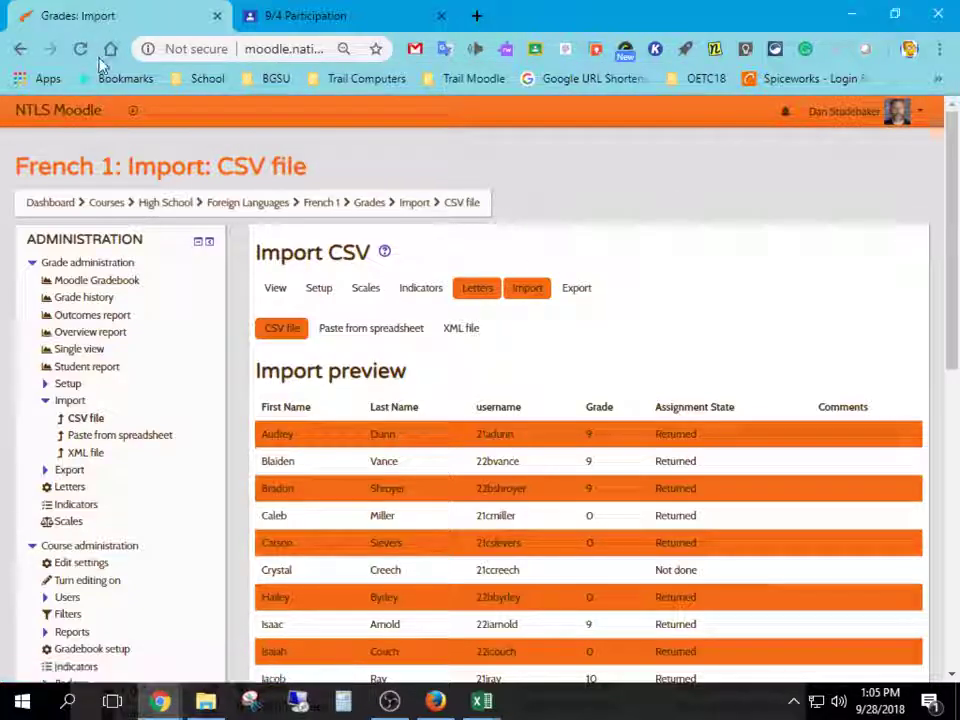
pyautogui.click(80, 48)
pyautogui.click(553, 192)
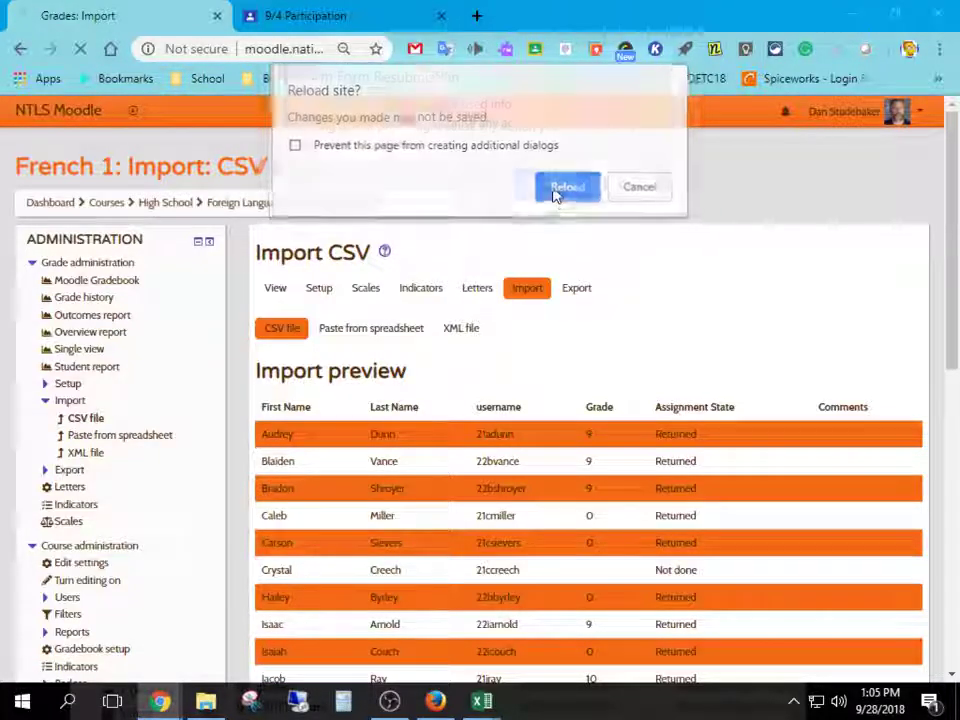
pyautogui.click(555, 194)
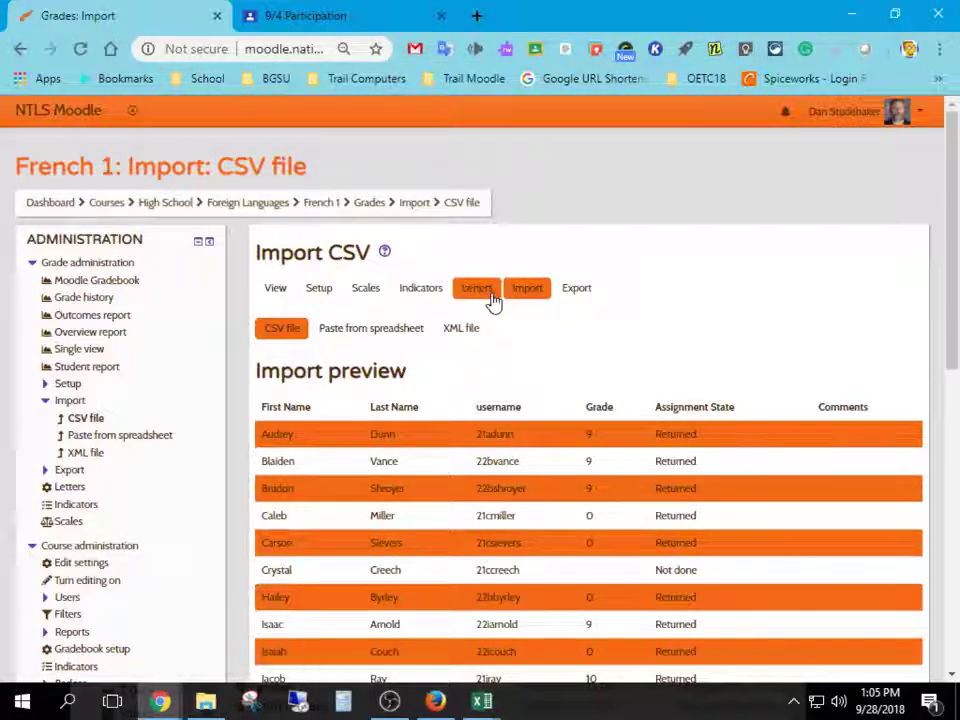
pyautogui.click(462, 330)
pyautogui.click(280, 329)
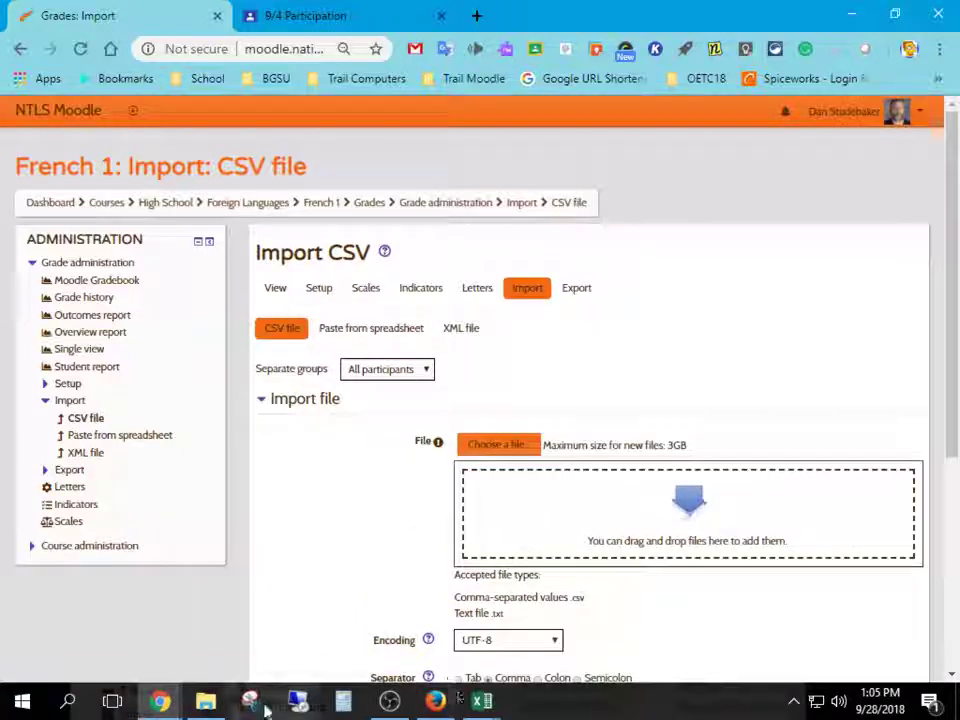
# Reopen the 9-4 Participation file from Downloads in Excel, check its column headers and grades, and return to the Moodle import form
pyautogui.click(207, 703)
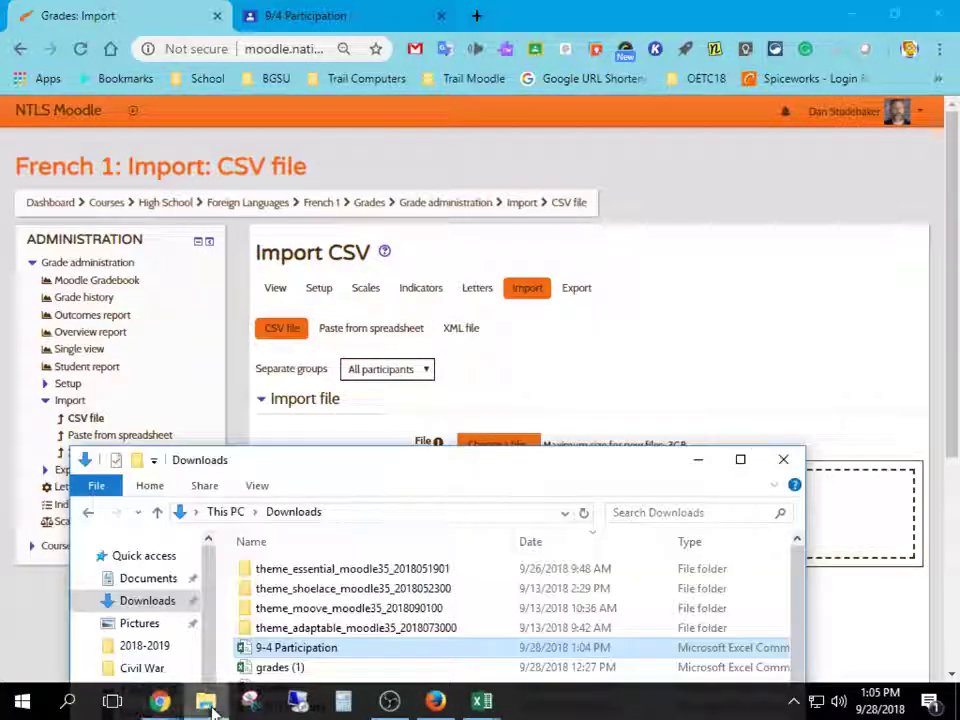
pyautogui.doubleClick(290, 648)
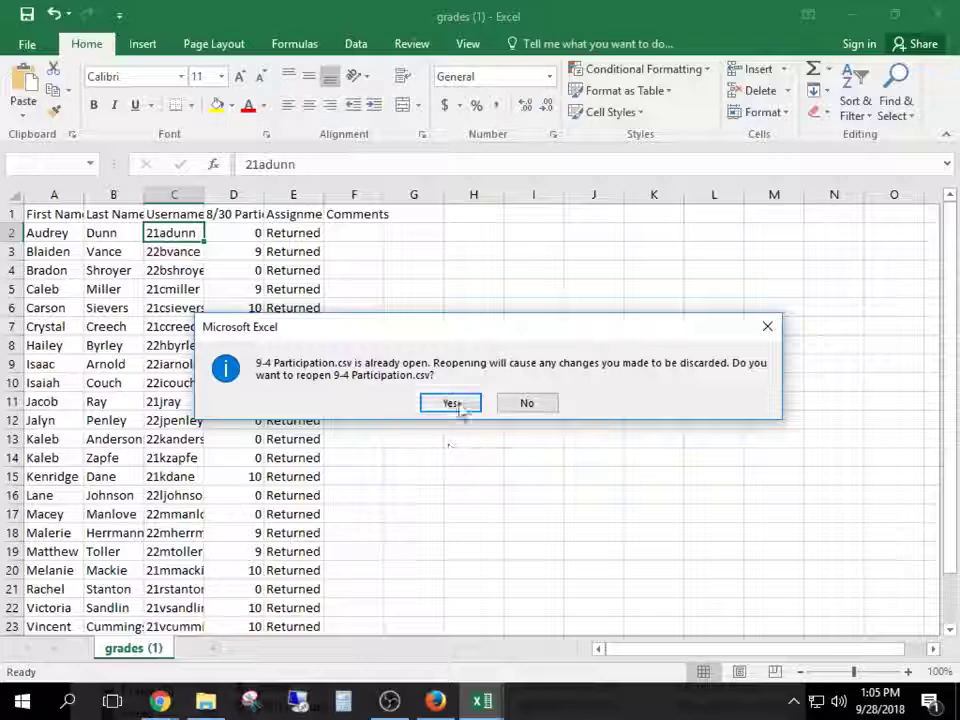
pyautogui.click(454, 407)
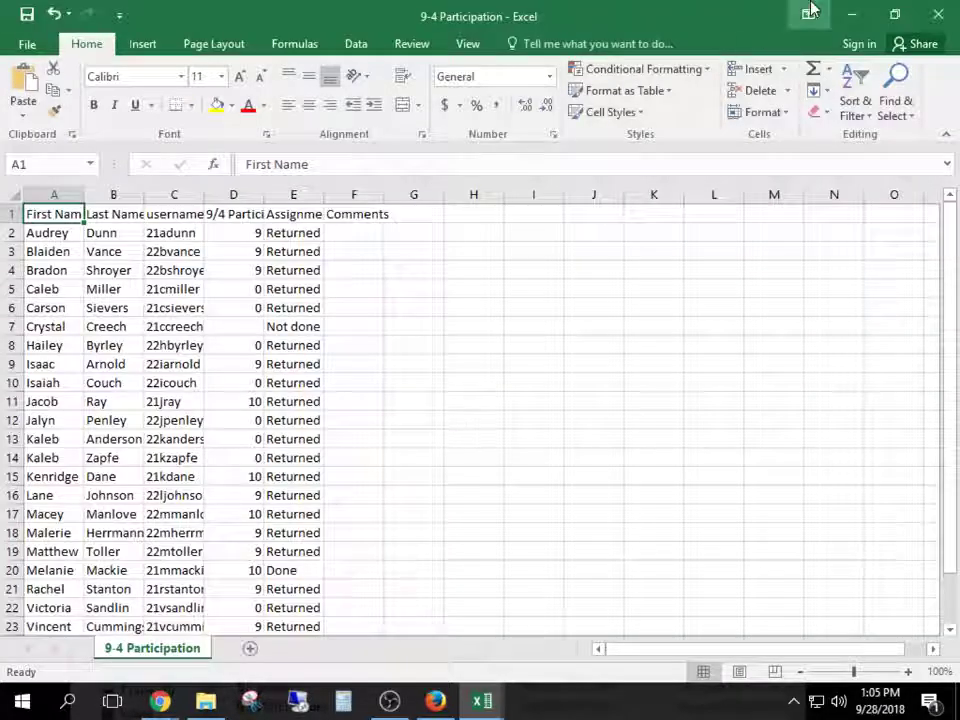
pyautogui.click(851, 15)
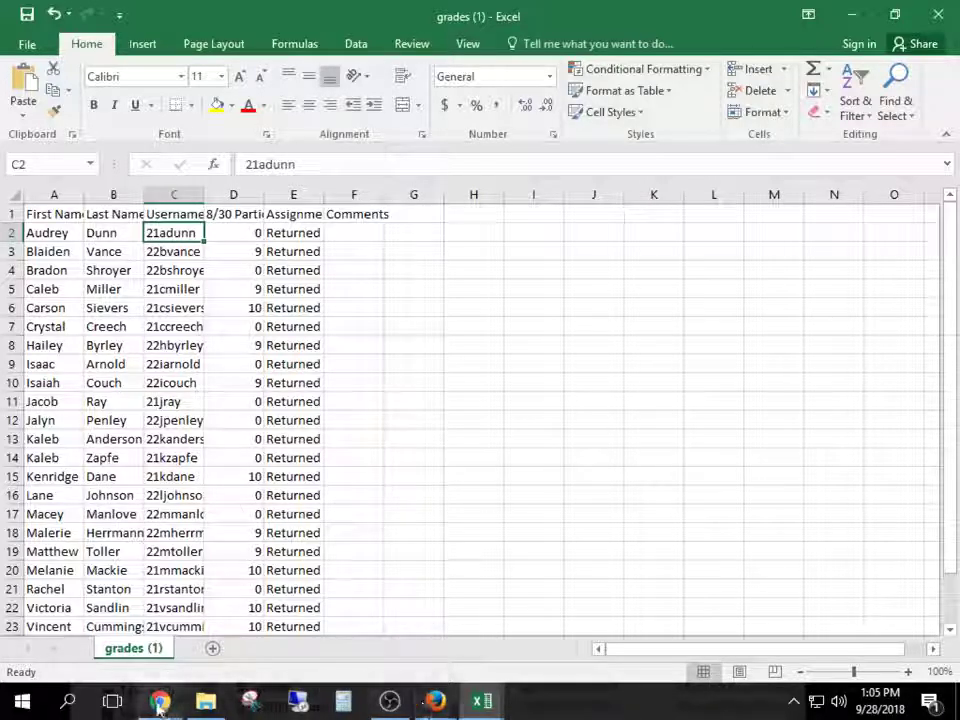
pyautogui.click(298, 610)
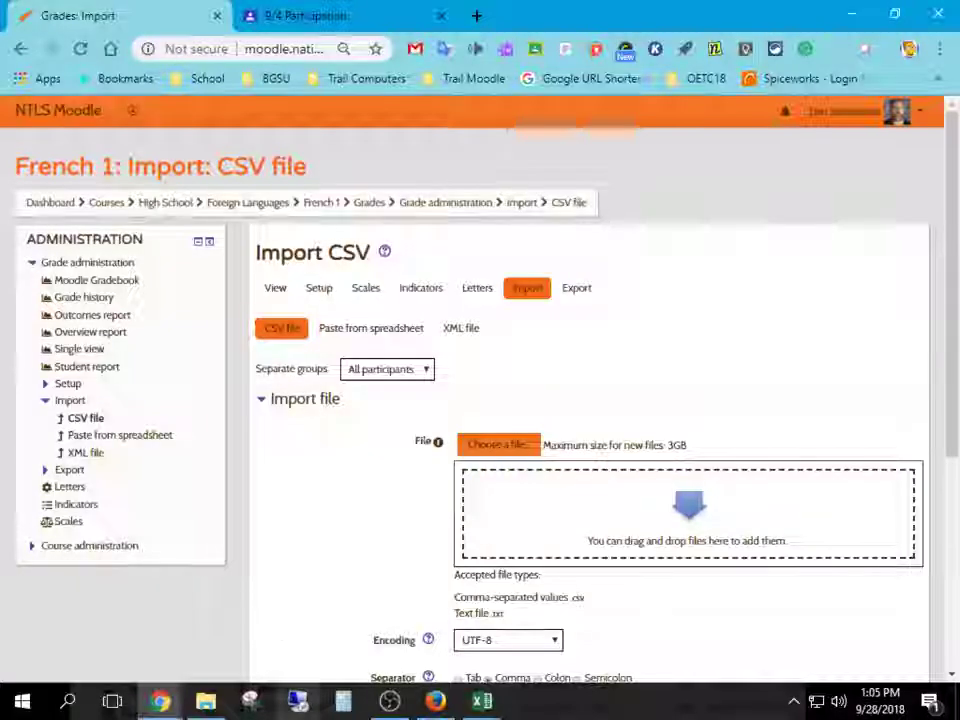
# Add the 9-4 Participation file from the Downloads folder to the CSV import form and upload it for preview
pyautogui.click(200, 705)
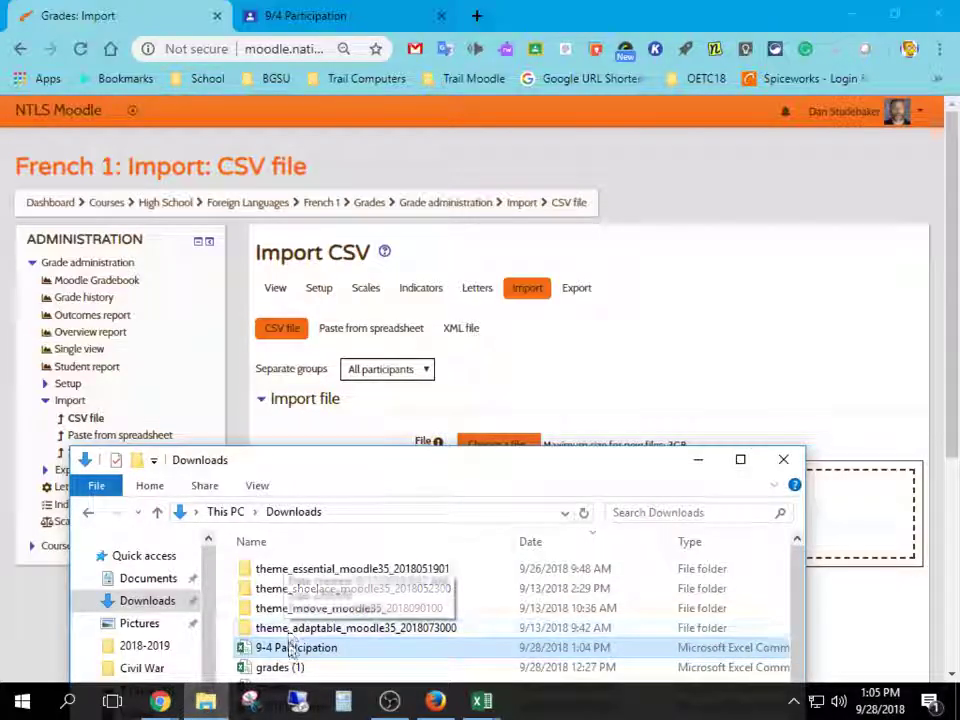
pyautogui.moveTo(293, 652); pyautogui.dragTo(872, 538)
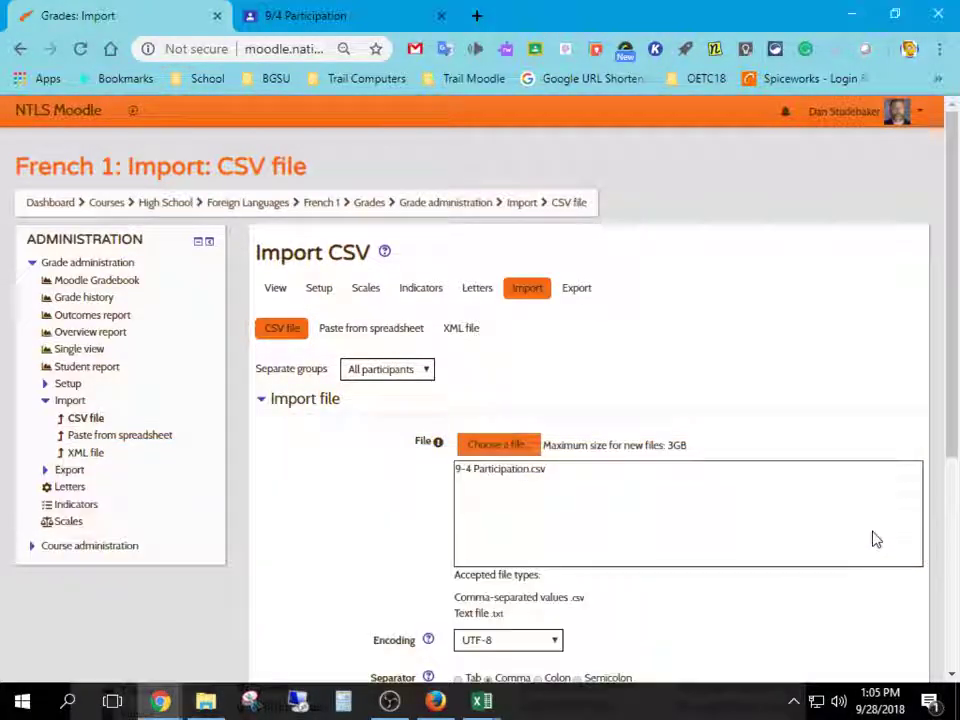
pyautogui.scroll(-3, 208, 479)
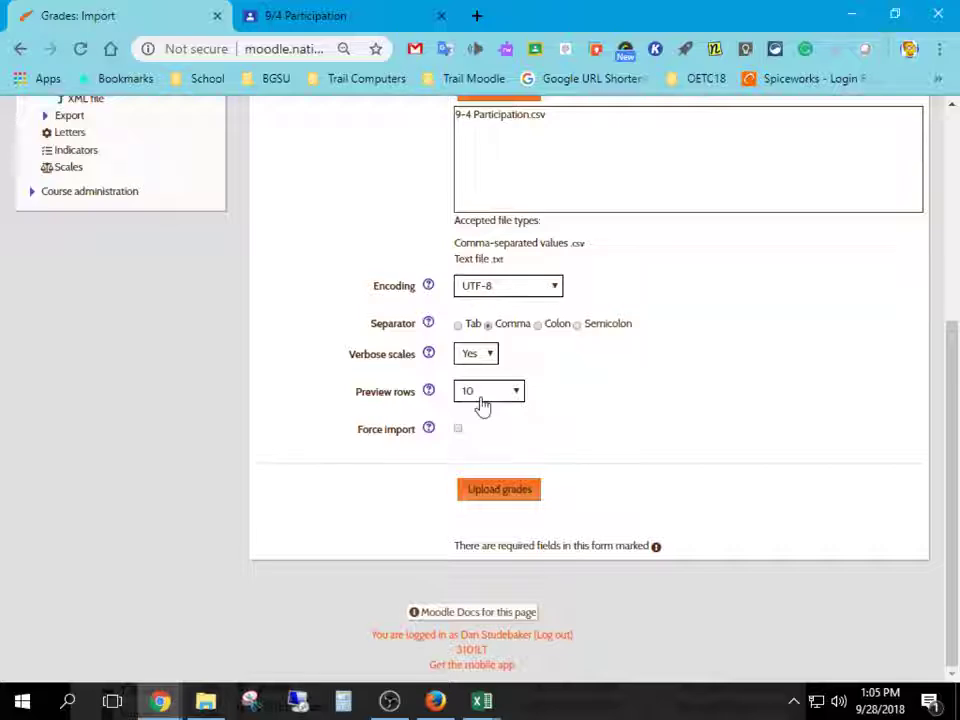
pyautogui.click(490, 495)
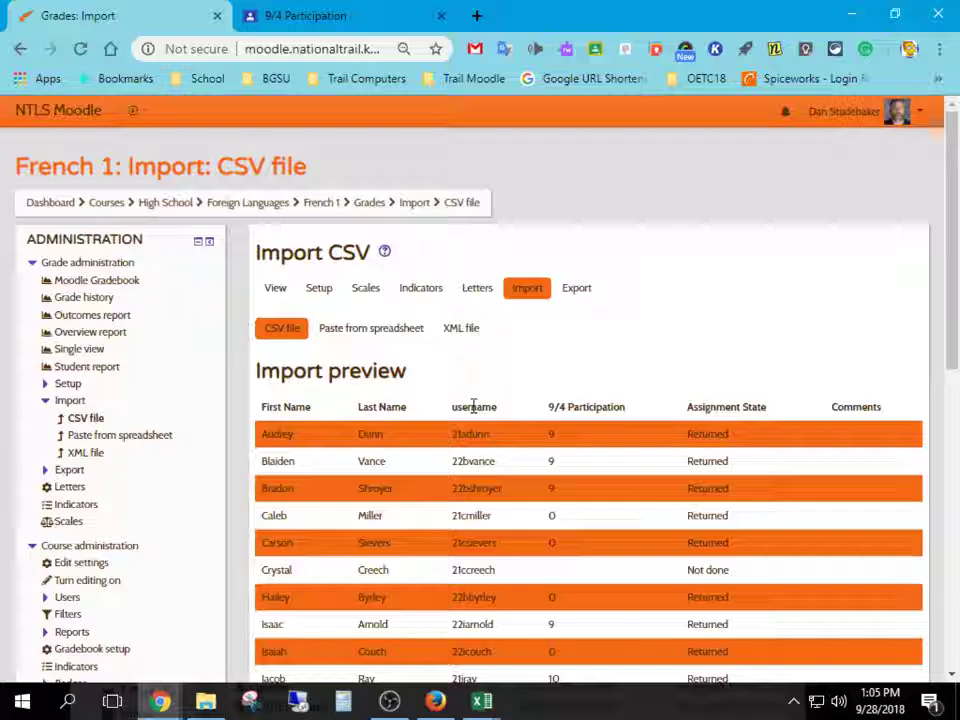
# Identify users in the import by mapping from the username column to Username
pyautogui.scroll(-5, 527, 416)
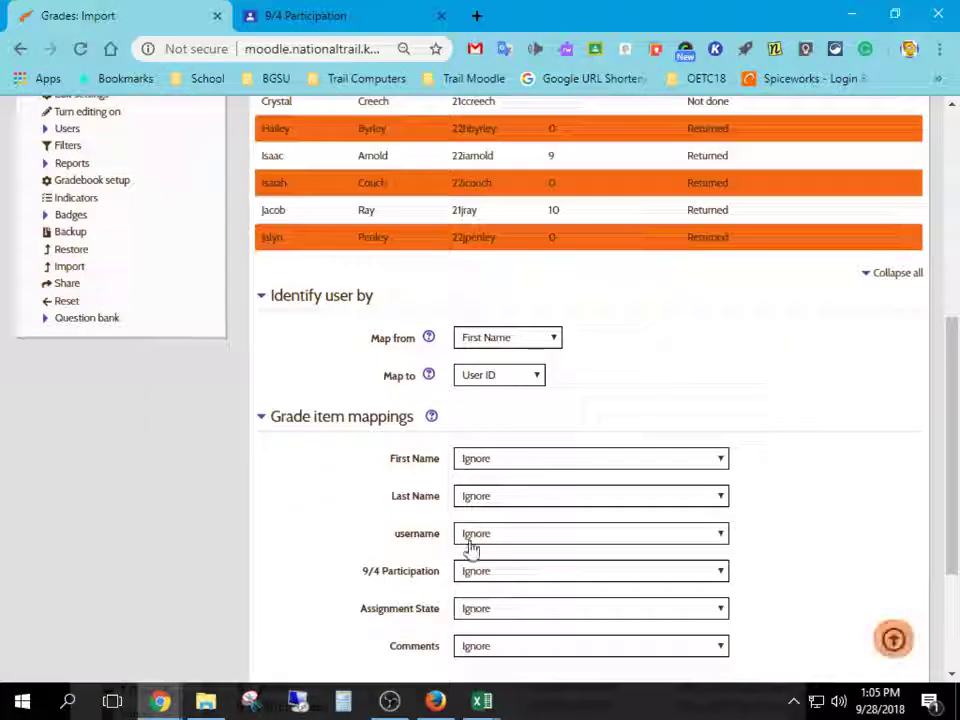
pyautogui.click(520, 337)
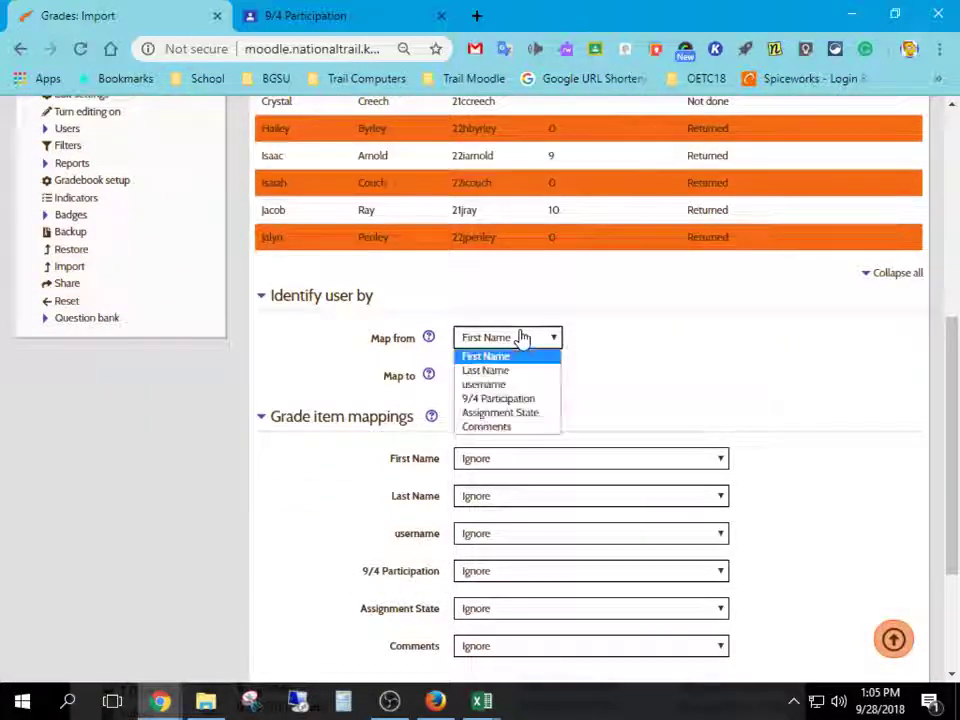
pyautogui.click(517, 385)
pyautogui.click(517, 381)
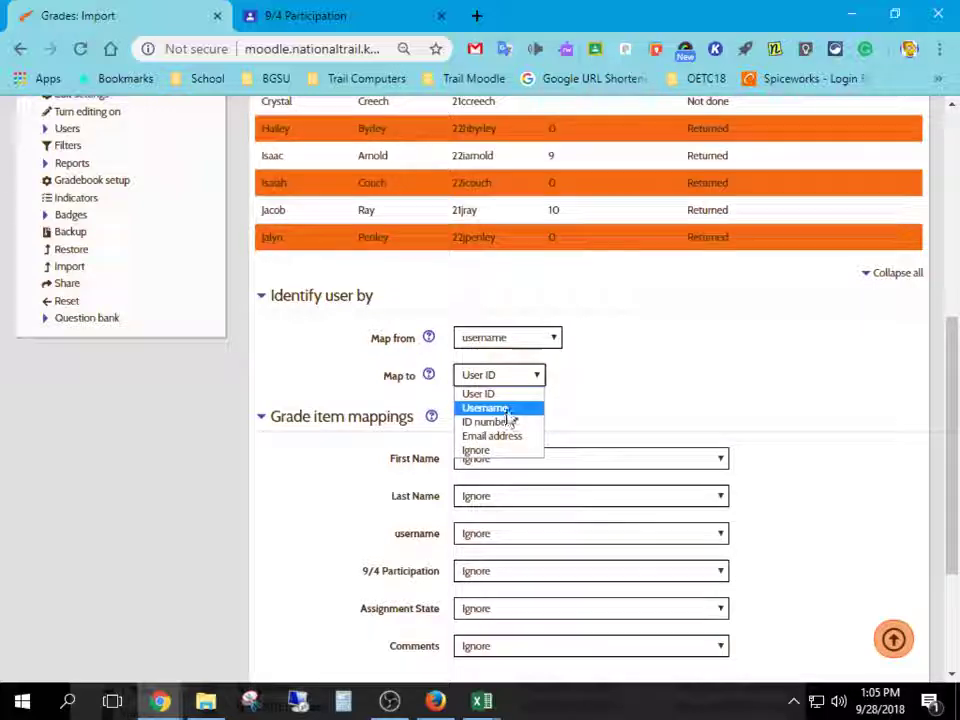
pyautogui.click(505, 407)
# Map the 9/4 Participation column to New grade item, upload the grades, and continue through the recalculation to the grades view
pyautogui.click(492, 570)
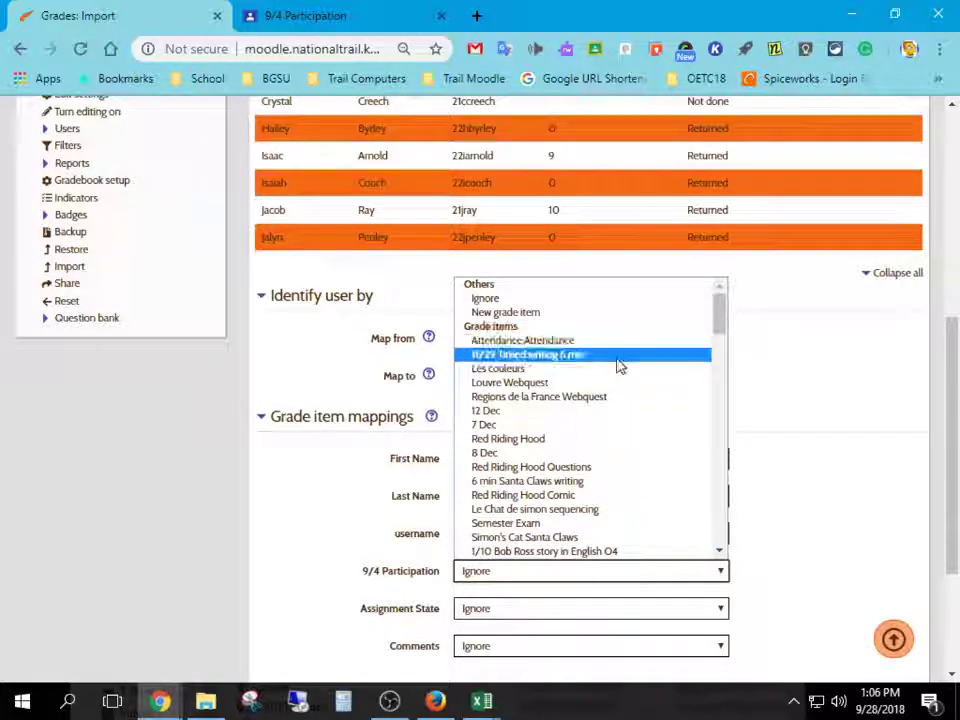
pyautogui.scroll(-5, 593, 378)
pyautogui.scroll(-10, 593, 378)
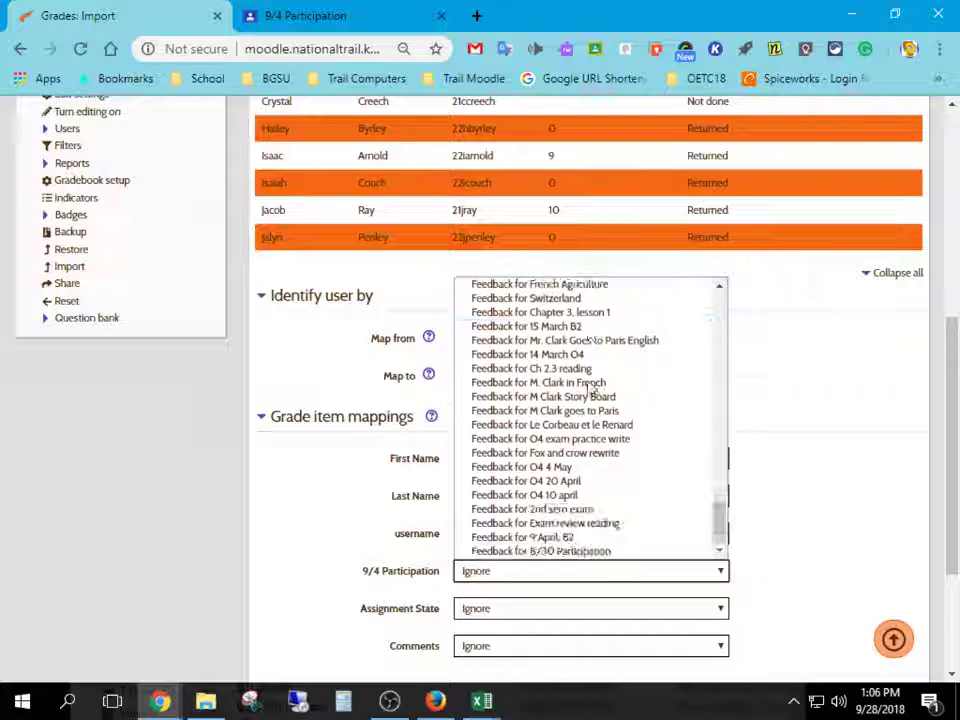
pyautogui.scroll(15, 561, 499)
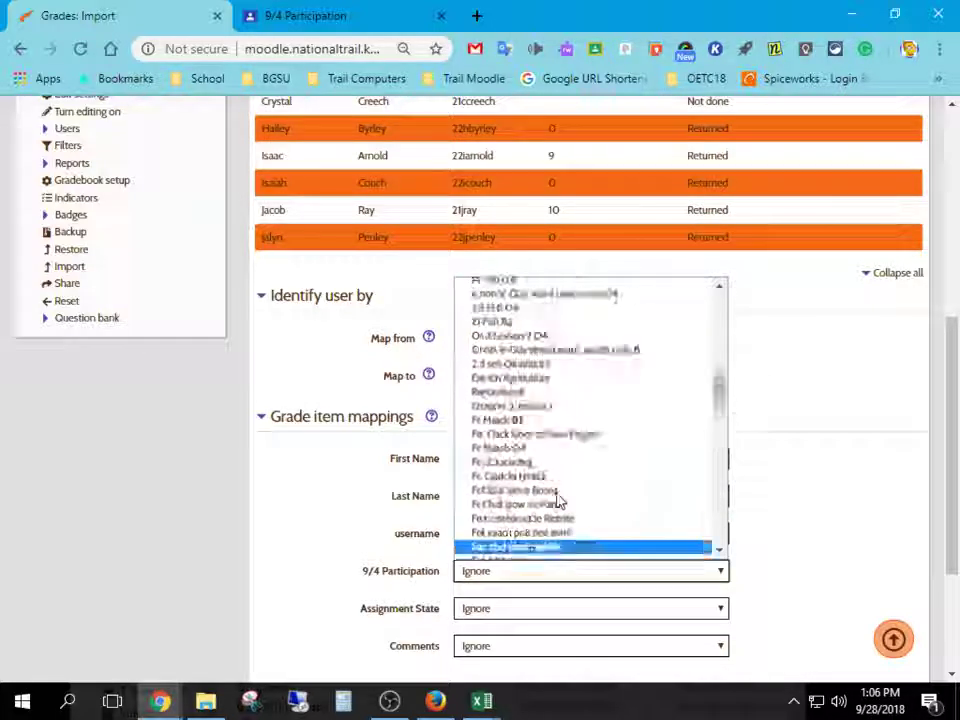
pyautogui.scroll(-5, 570, 492)
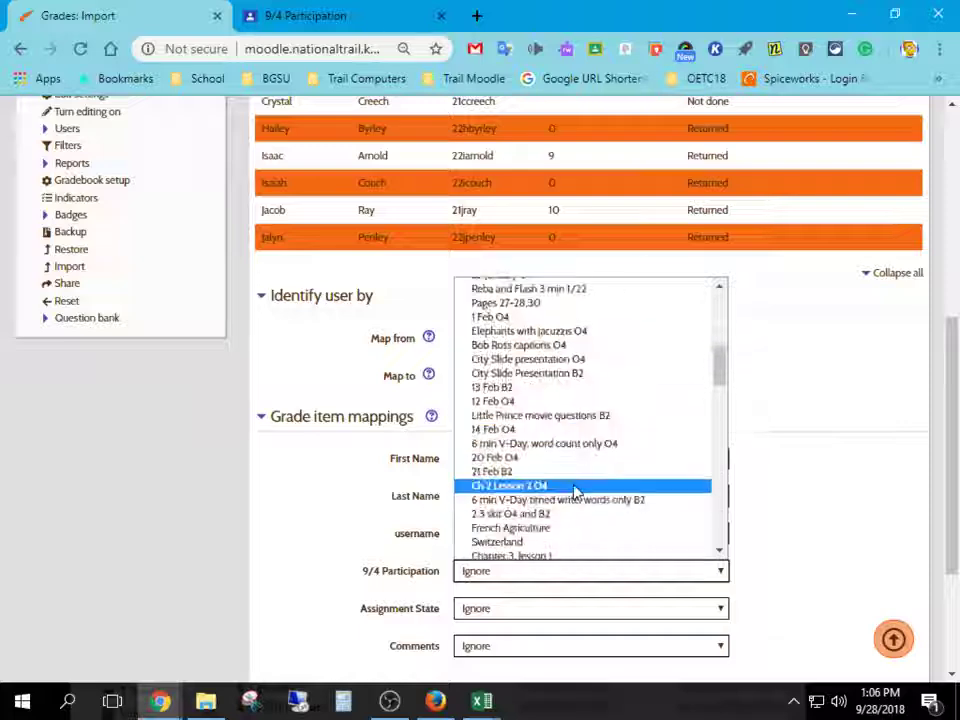
pyautogui.scroll(5, 572, 490)
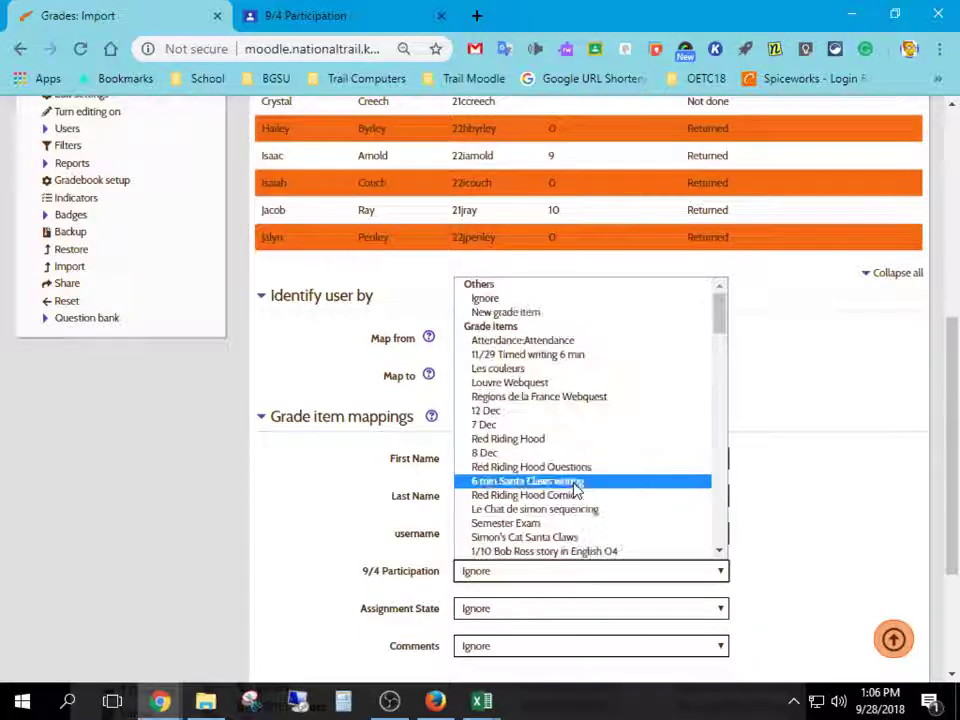
pyautogui.click(505, 312)
pyautogui.scroll(-3, 386, 507)
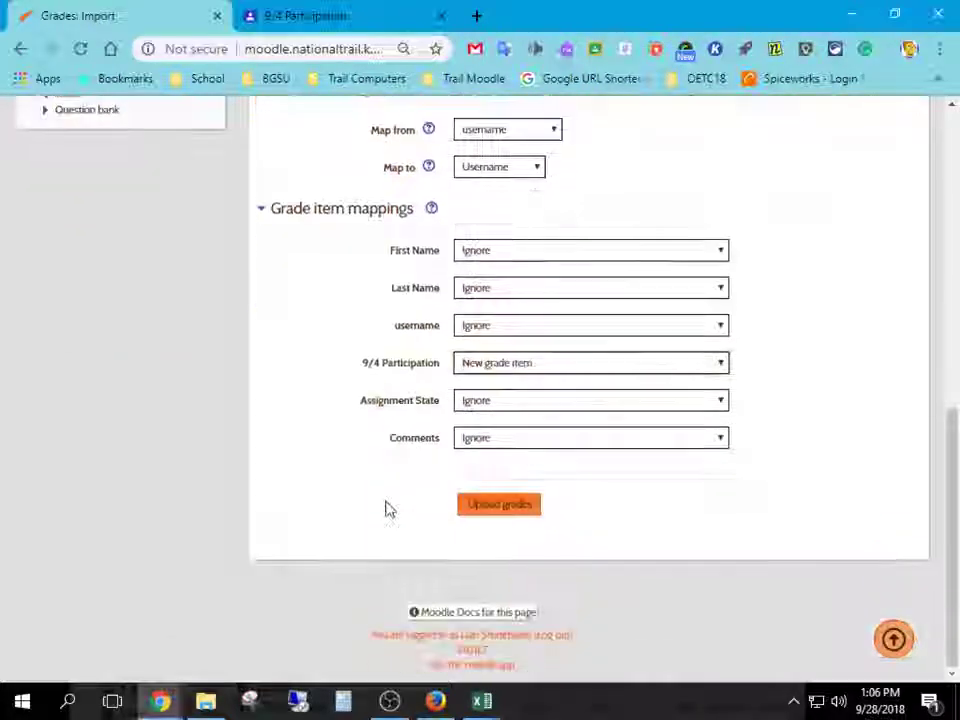
pyautogui.click(514, 512)
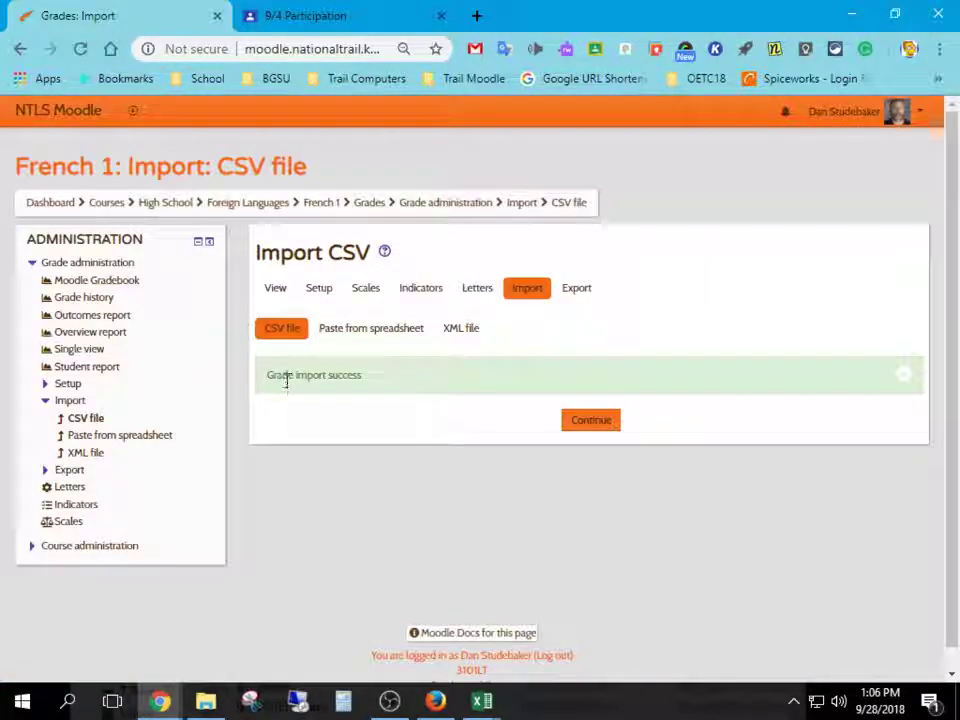
pyautogui.click(597, 423)
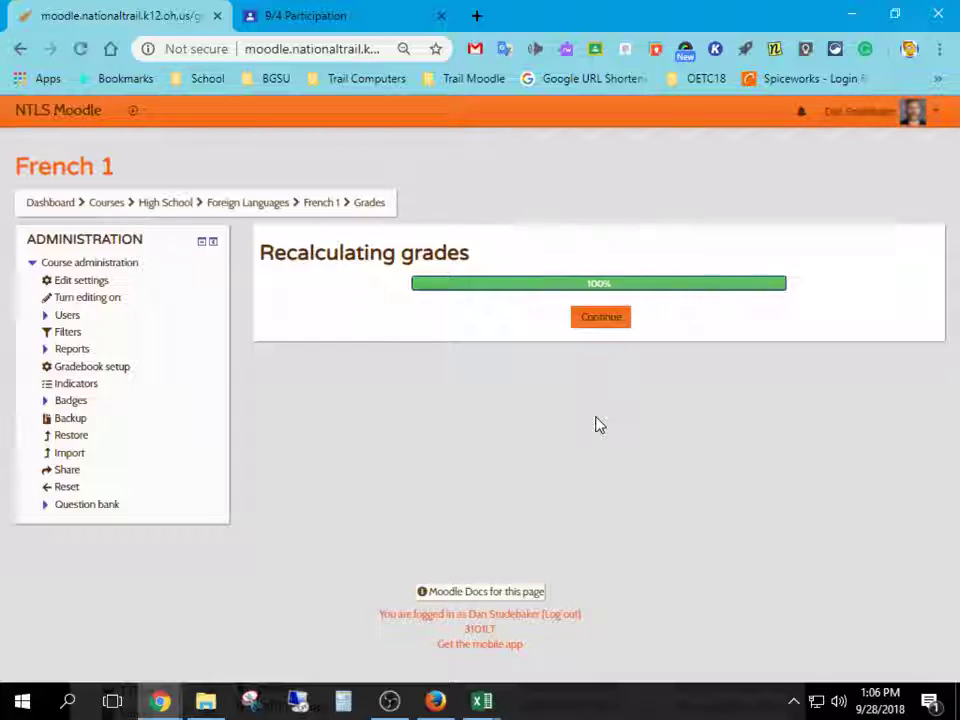
pyautogui.click(601, 320)
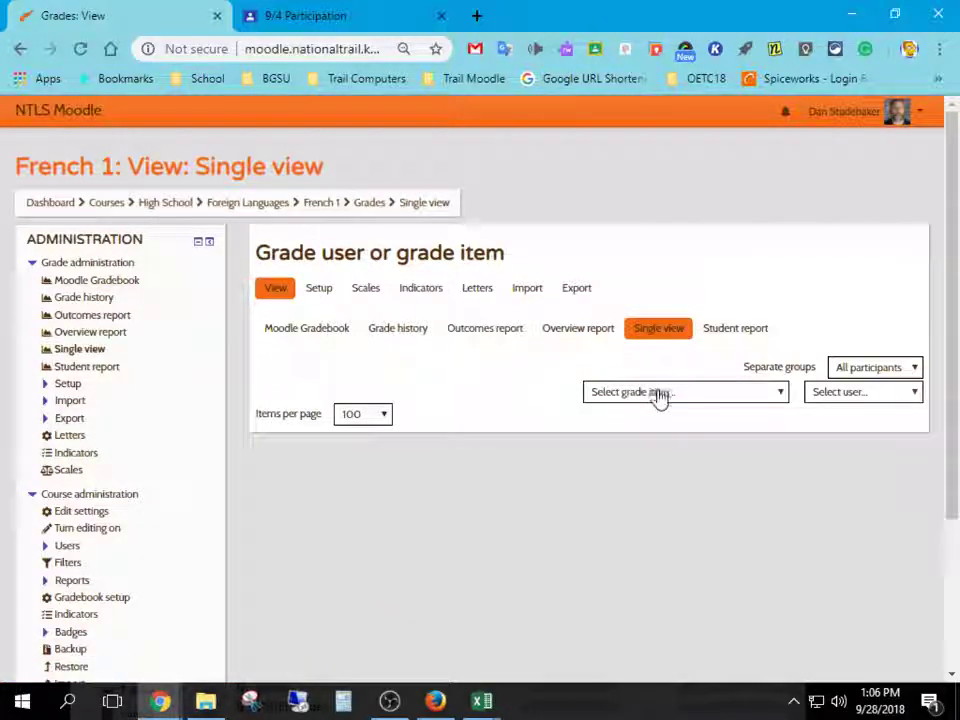
# Show the 9/4 Participation grade item in single view and review the students' imported grades
pyautogui.click(674, 394)
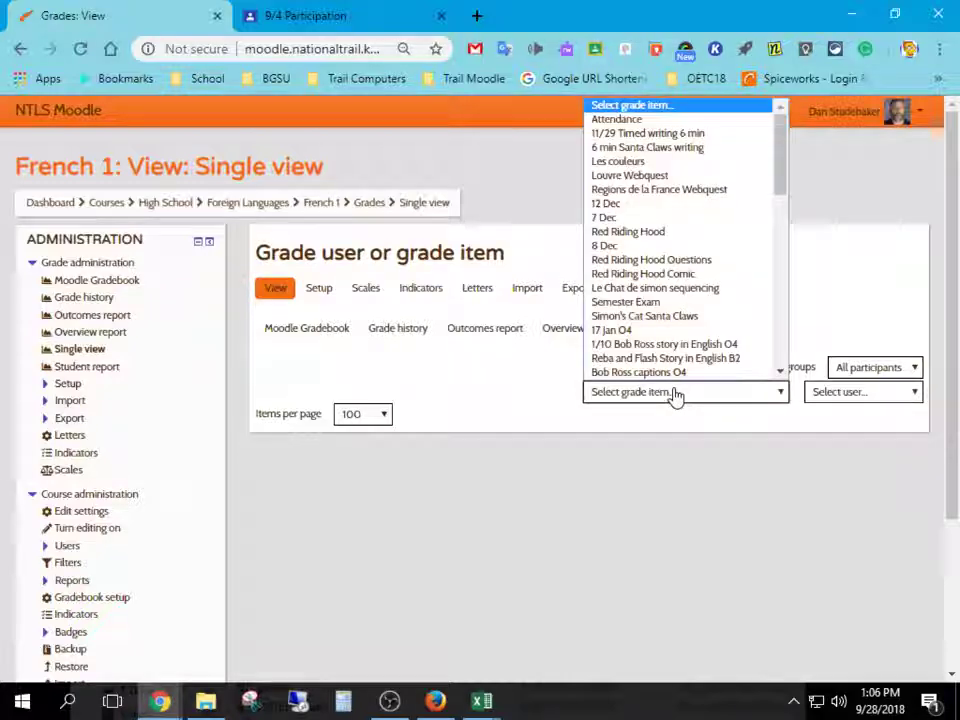
pyautogui.scroll(-5, 770, 170)
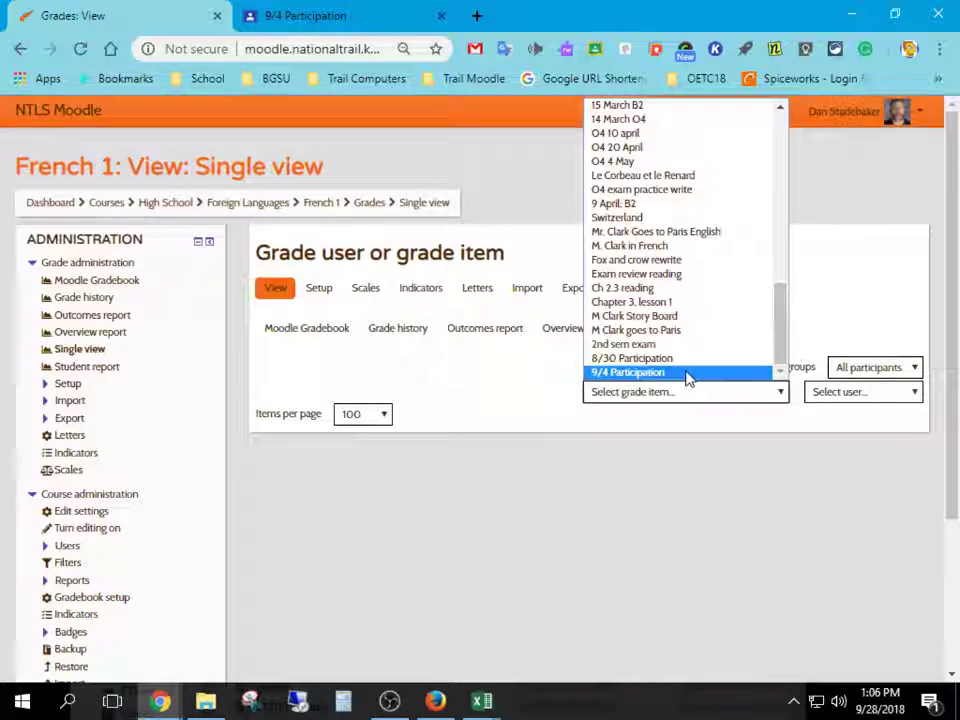
pyautogui.click(664, 376)
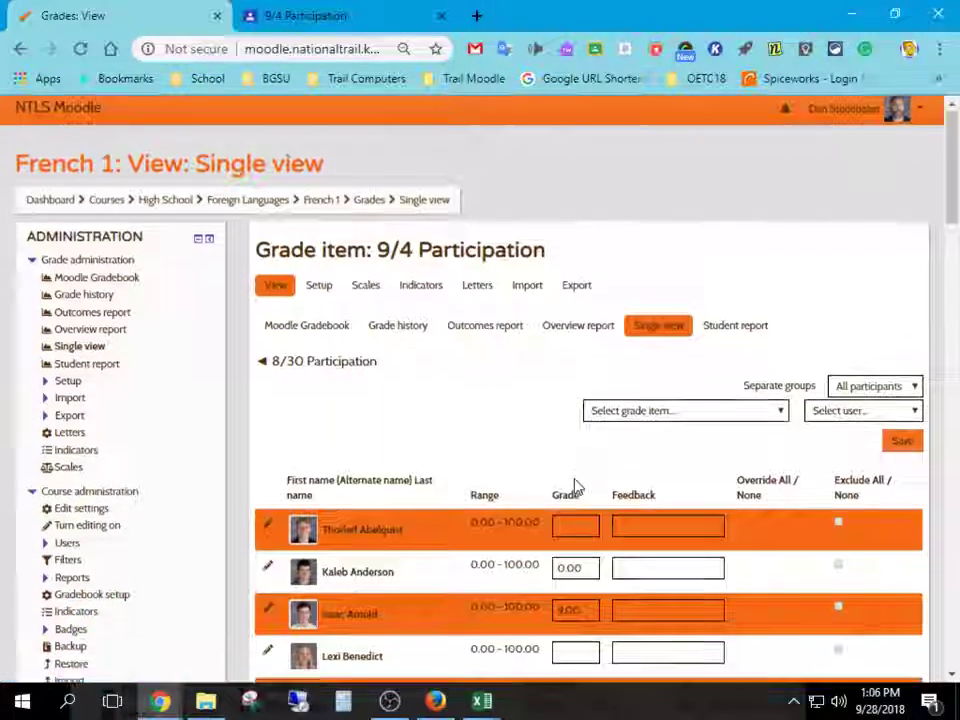
pyautogui.scroll(-3, 498, 284)
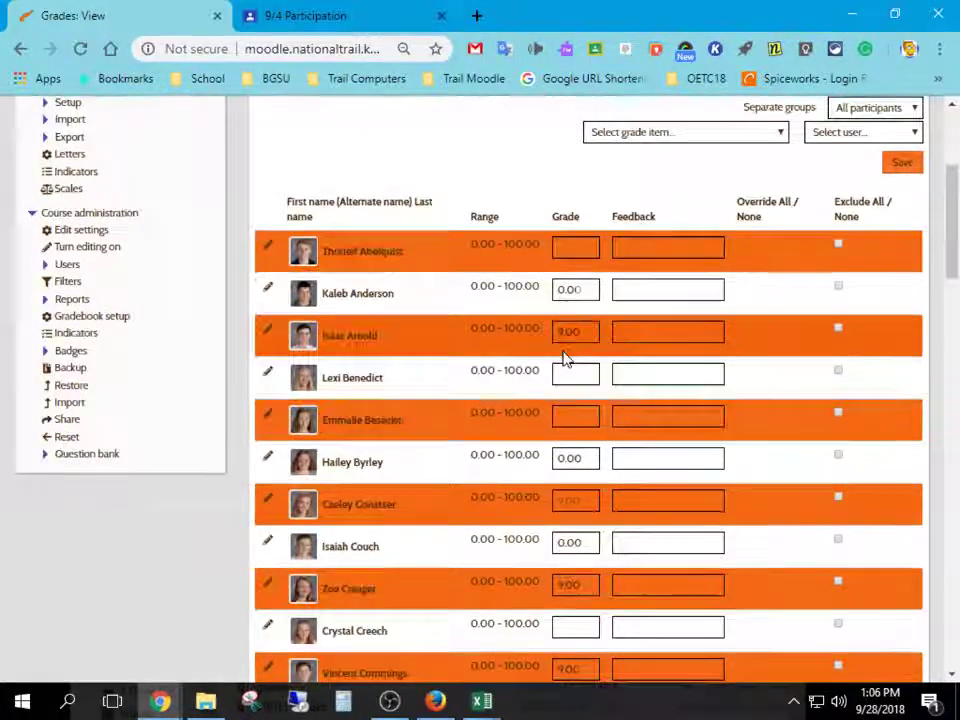
pyautogui.scroll(3, 565, 360)
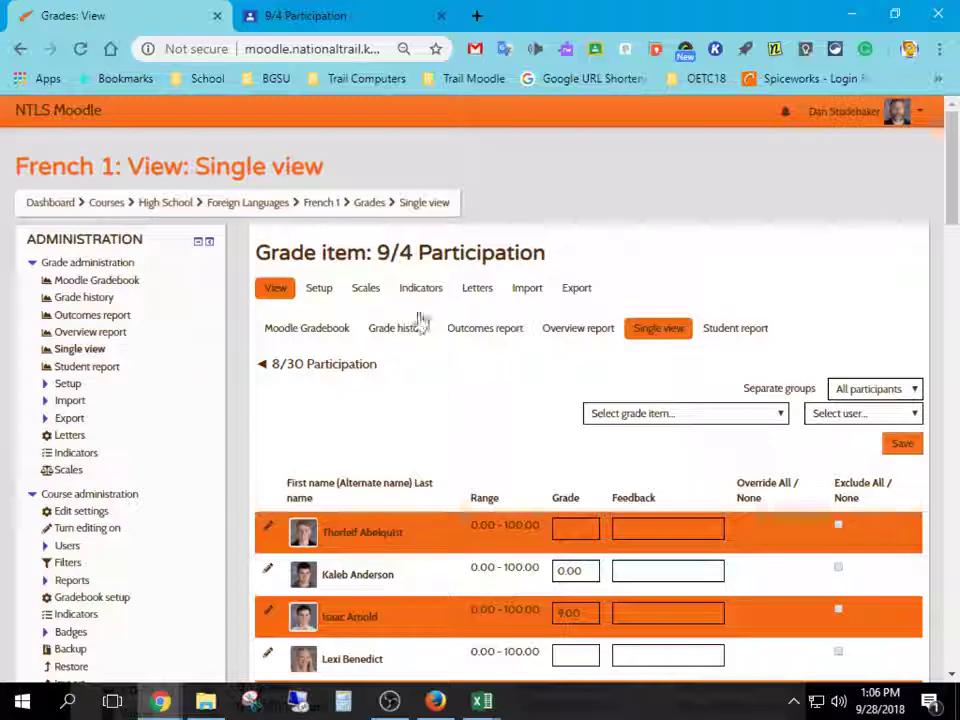
# Go to the gradebook setup and open the settings of the 9/4 Participation grade item for editing
pyautogui.click(316, 290)
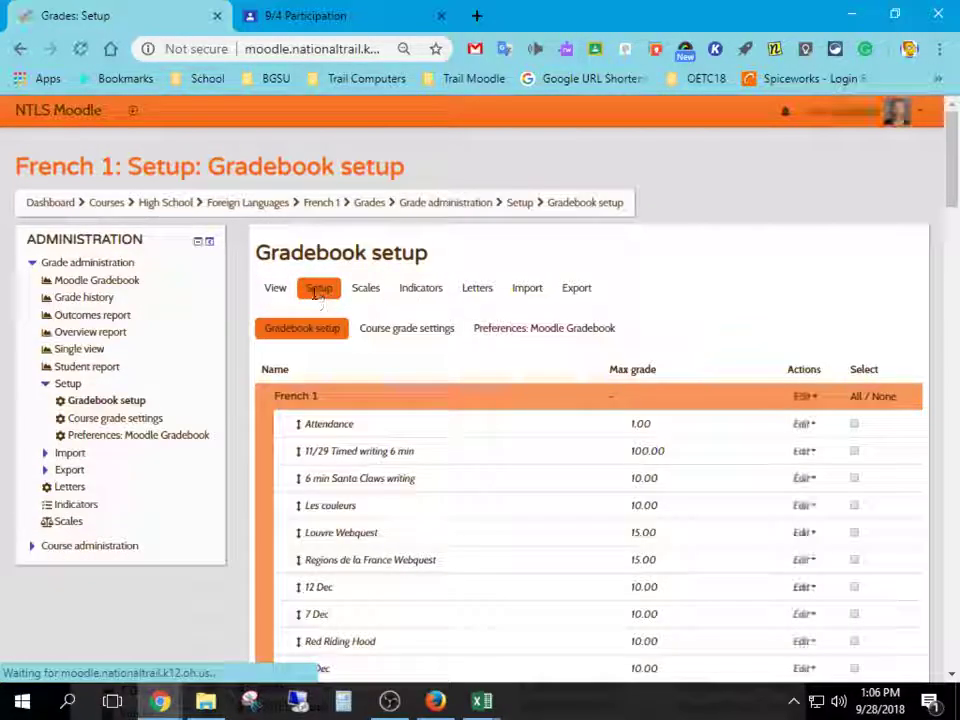
pyautogui.scroll(-1, 510, 304)
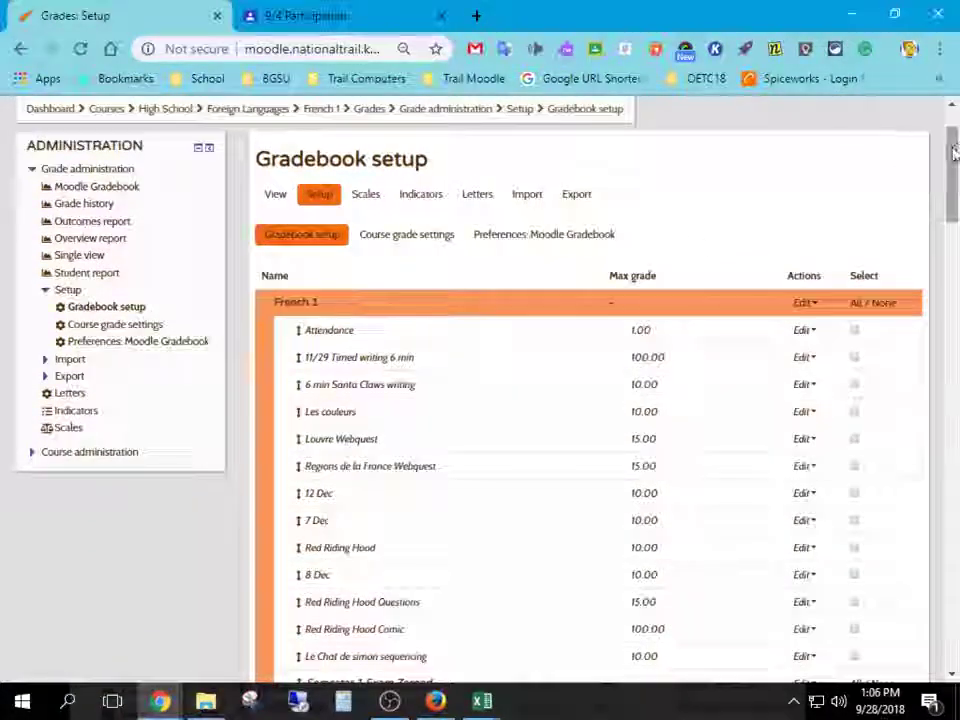
pyautogui.moveTo(953, 150); pyautogui.dragTo(953, 640)
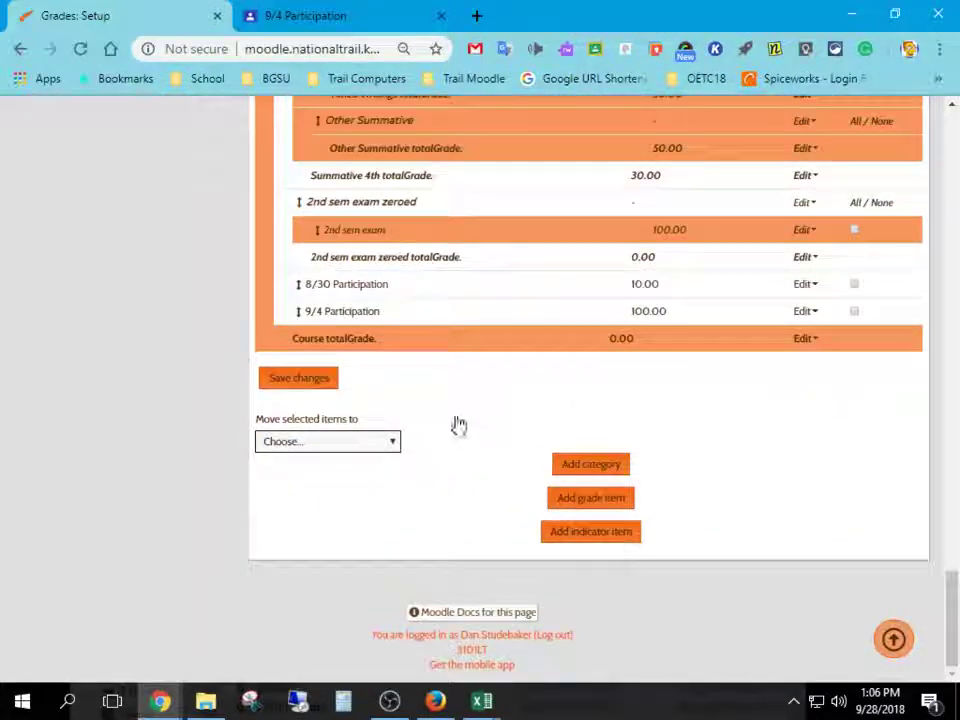
pyautogui.click(814, 313)
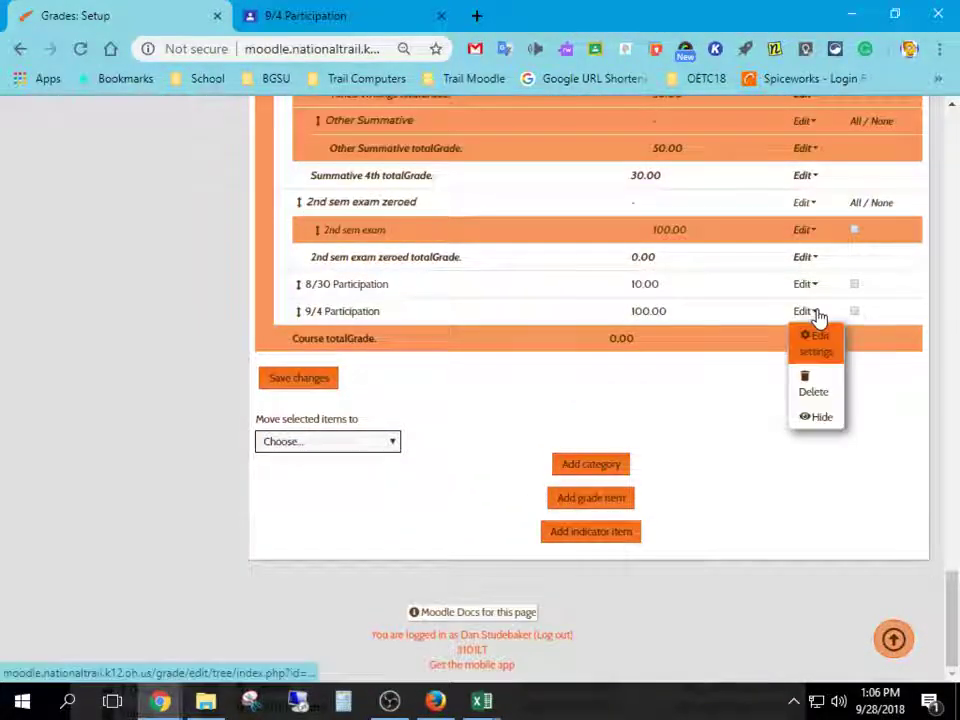
pyautogui.click(808, 343)
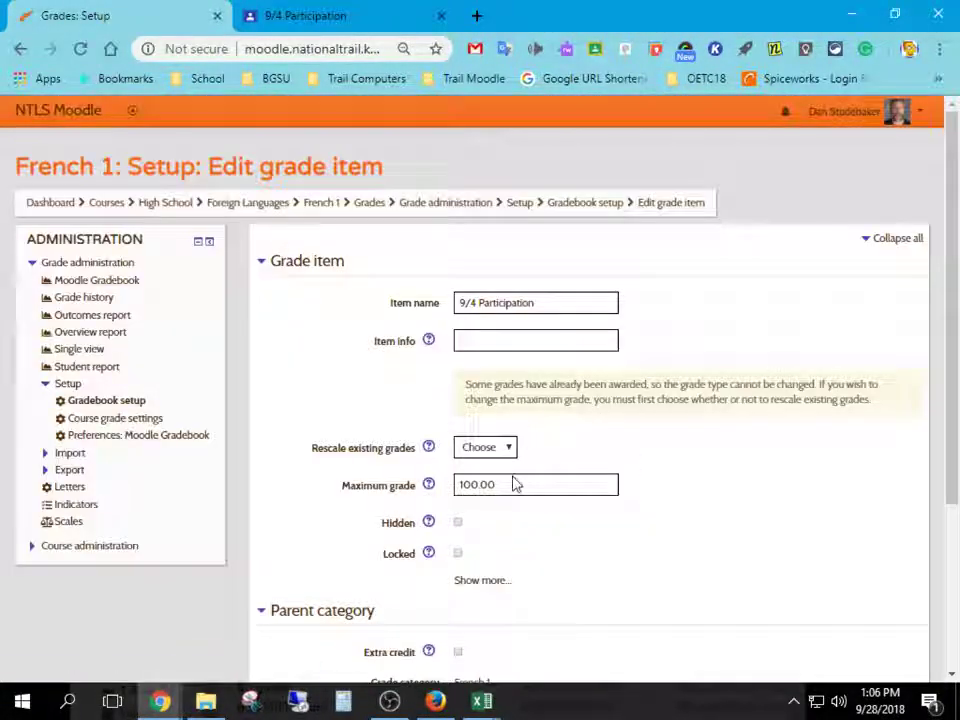
# Set Rescale existing grades to No and the maximum grade to 10 for 9/4 Participation, and save the changes
pyautogui.click(509, 452)
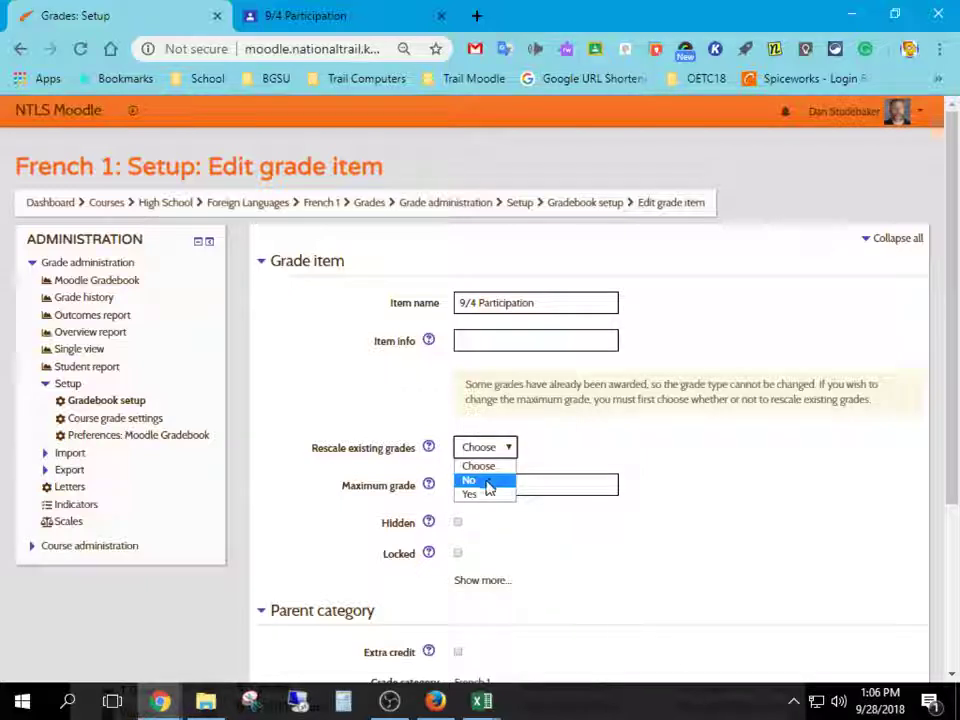
pyautogui.click(489, 487)
pyautogui.moveTo(490, 484); pyautogui.dragTo(482, 468)
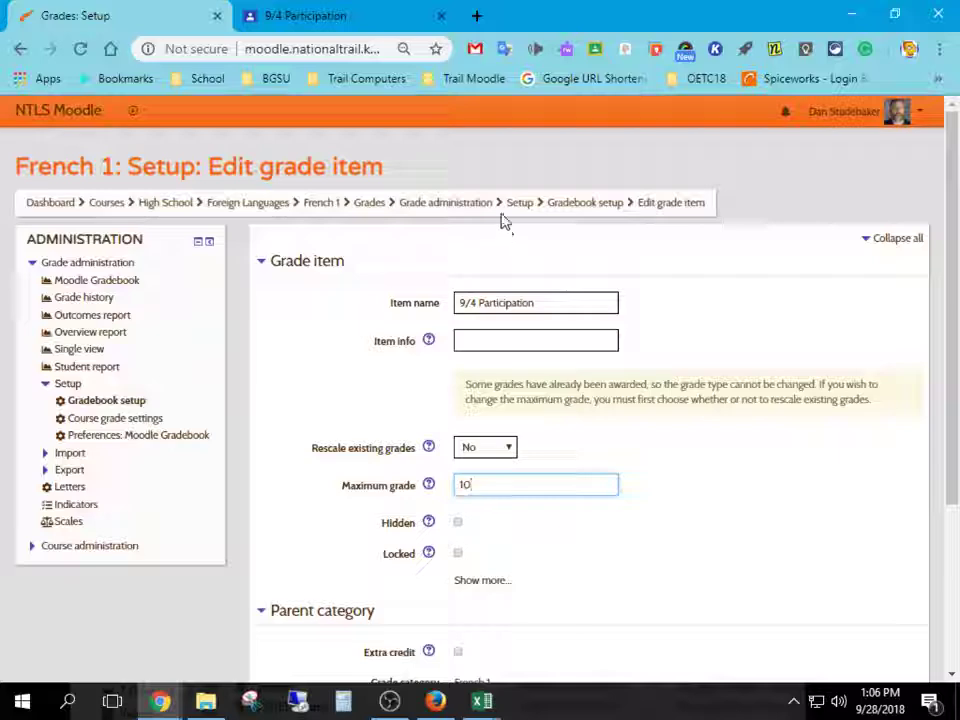
pyautogui.scroll(-3, 399, 500)
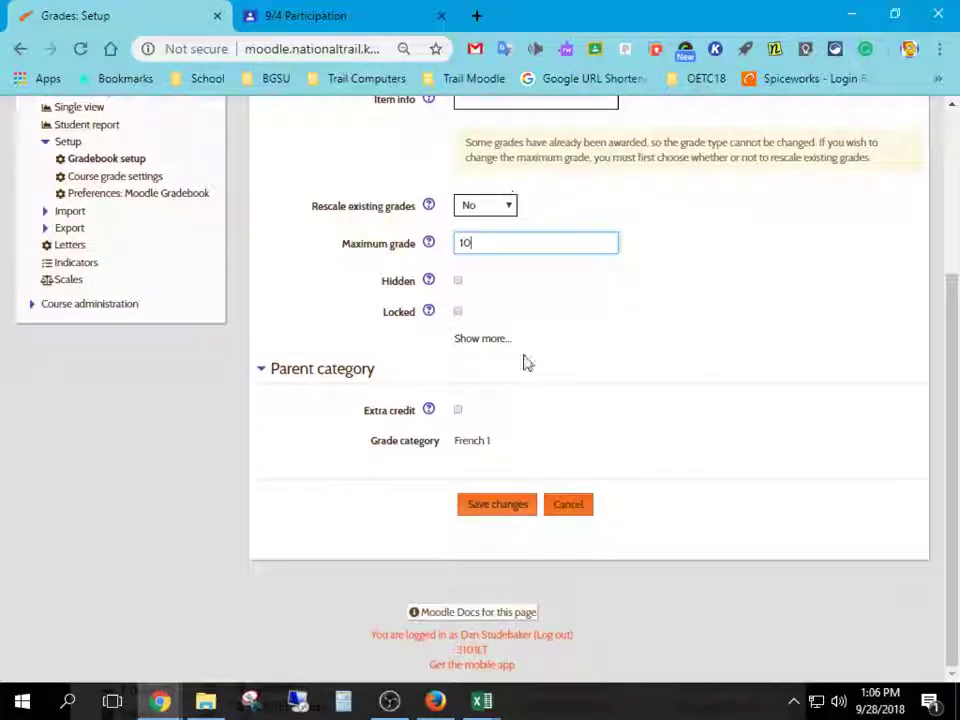
pyautogui.click(488, 508)
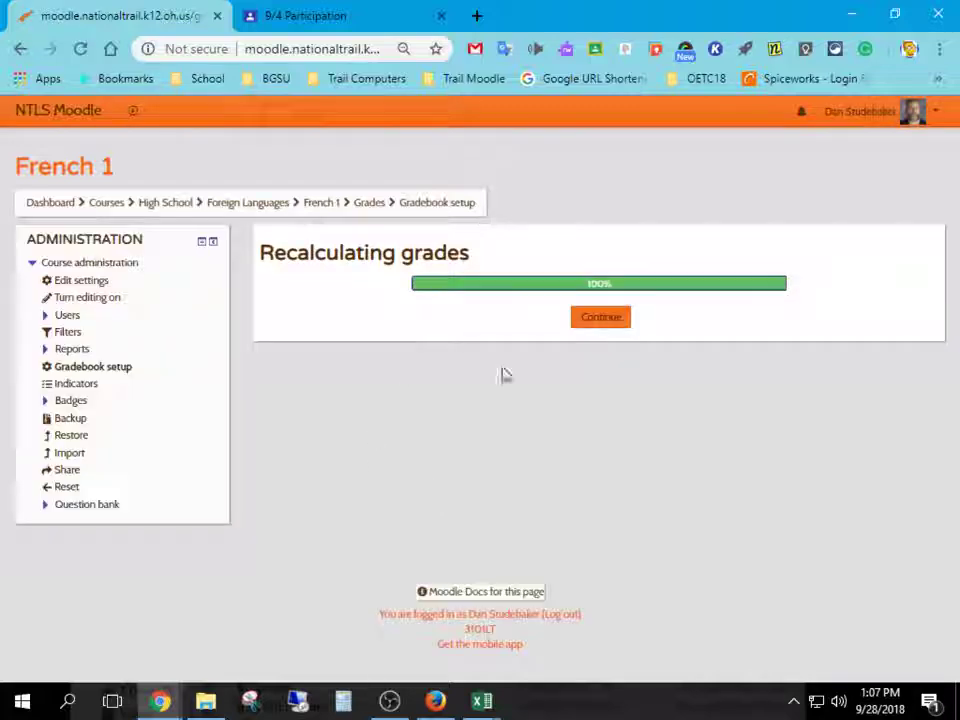
# Continue past the grade recalculation, show the 9/4 Participation item in single view, and check the students' grades and grade range
pyautogui.click(601, 332)
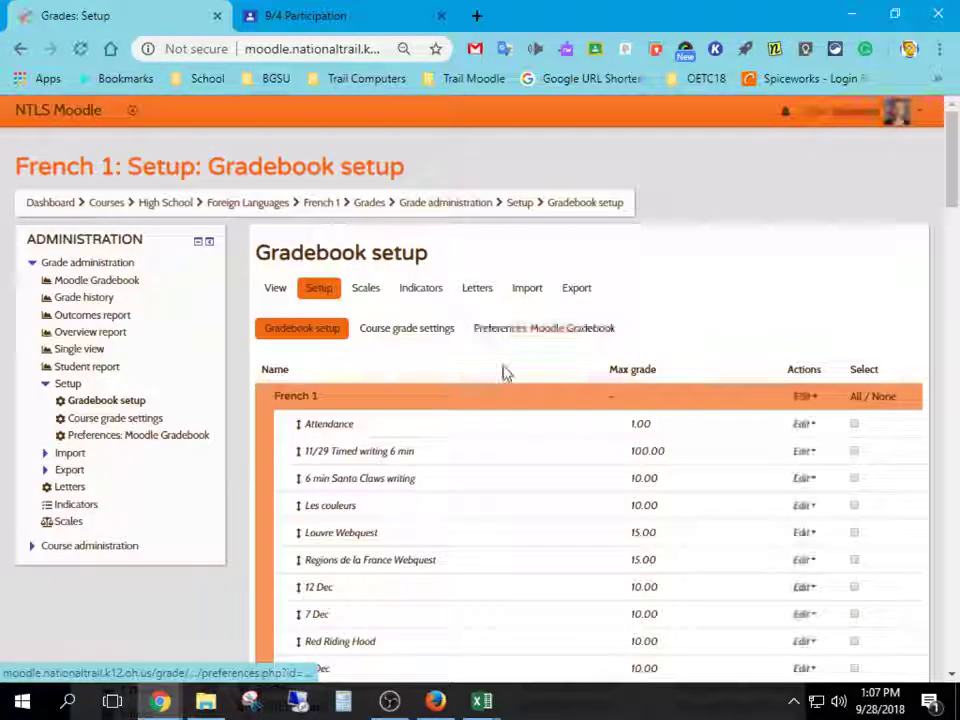
pyautogui.click(279, 298)
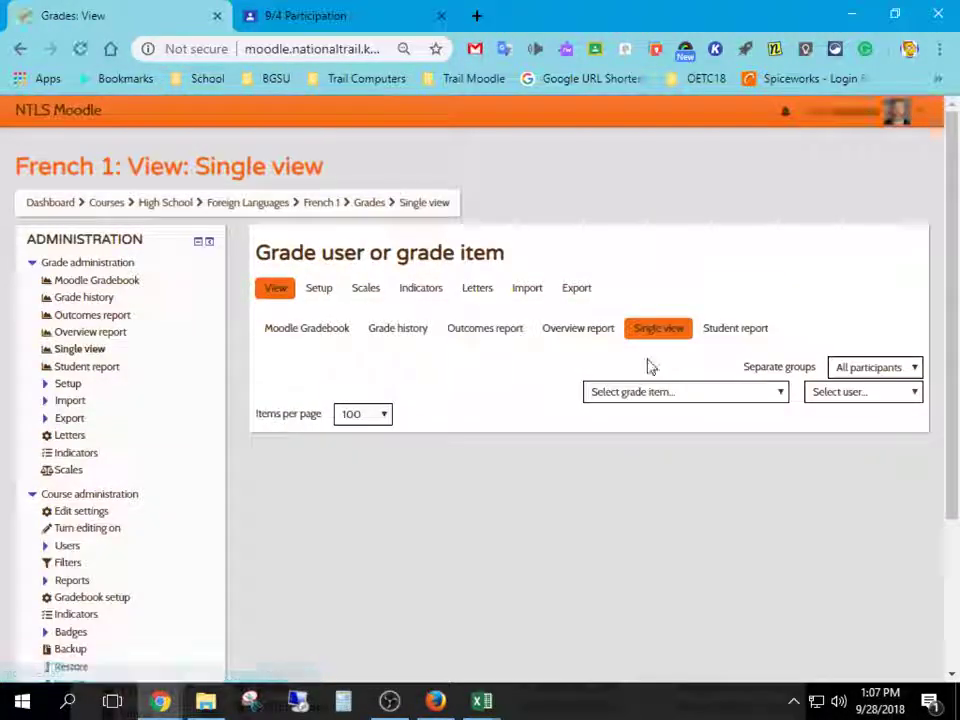
pyautogui.click(692, 393)
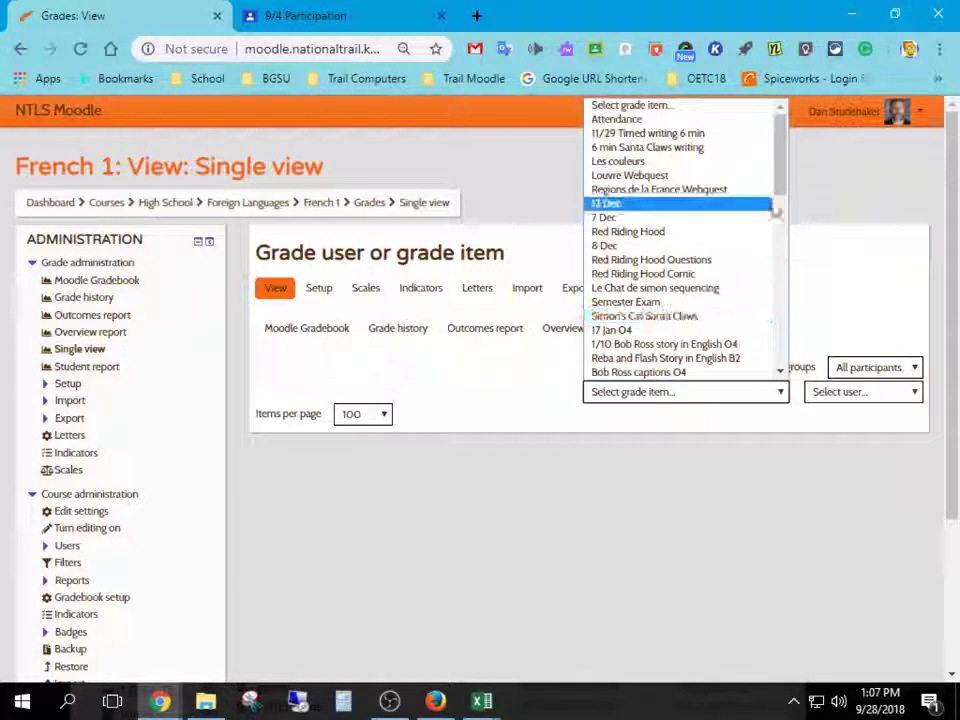
pyautogui.moveTo(788, 177); pyautogui.dragTo(797, 354)
pyautogui.click(681, 373)
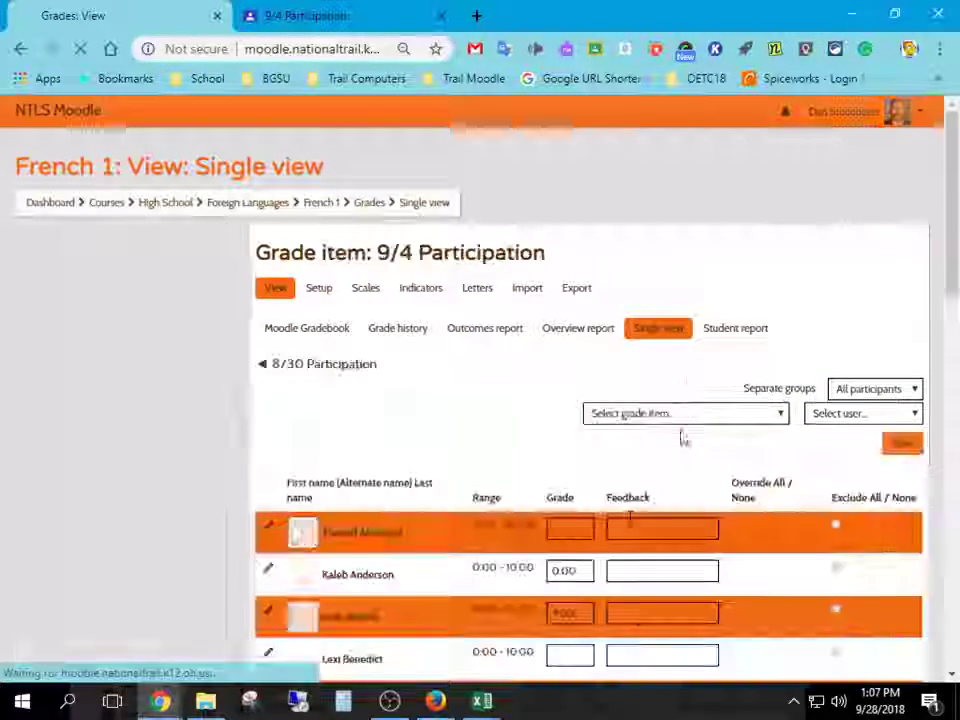
pyautogui.scroll(-5, 620, 520)
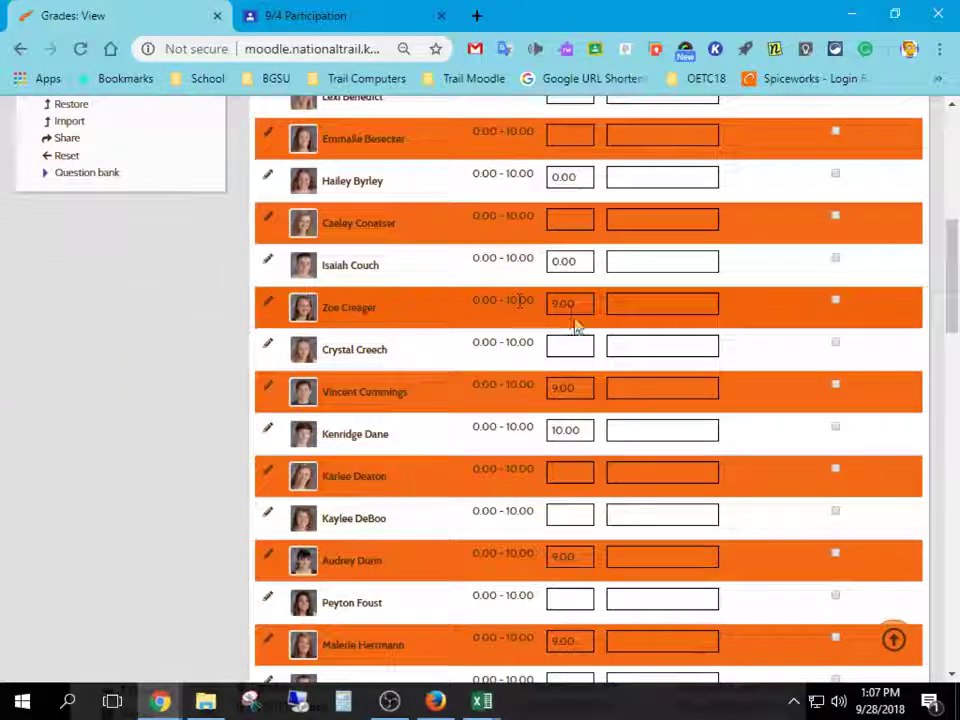
pyautogui.scroll(-1, 576, 322)
pyautogui.scroll(-3, 583, 330)
pyautogui.scroll(8, 583, 332)
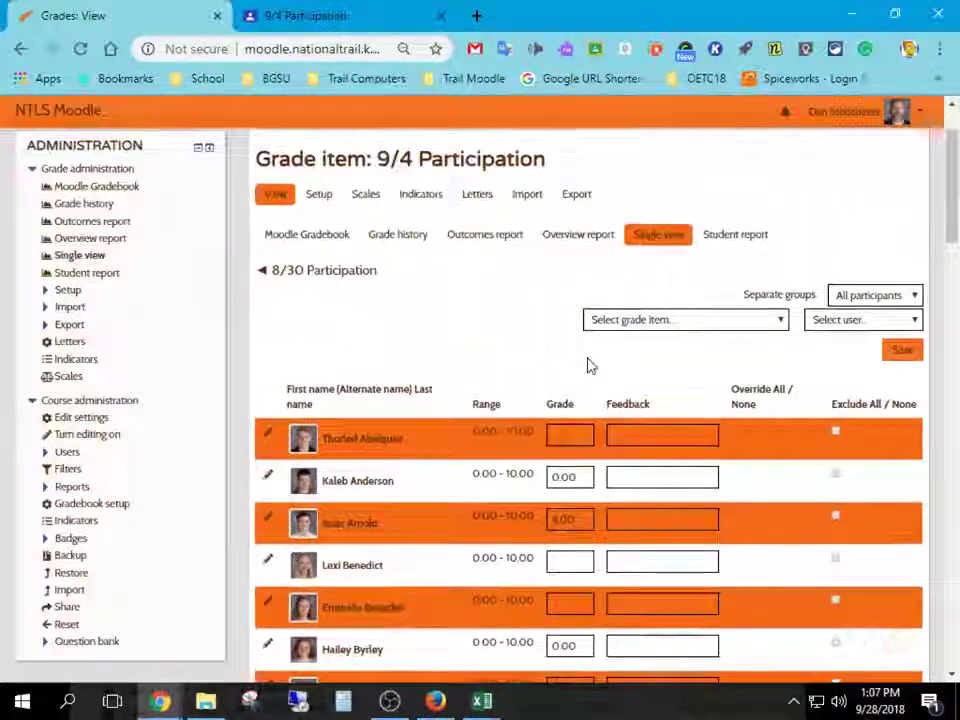
# Go back to the gradebook setup and select the 8/30 Participation and 9/4 Participation grade items
pyautogui.click(319, 194)
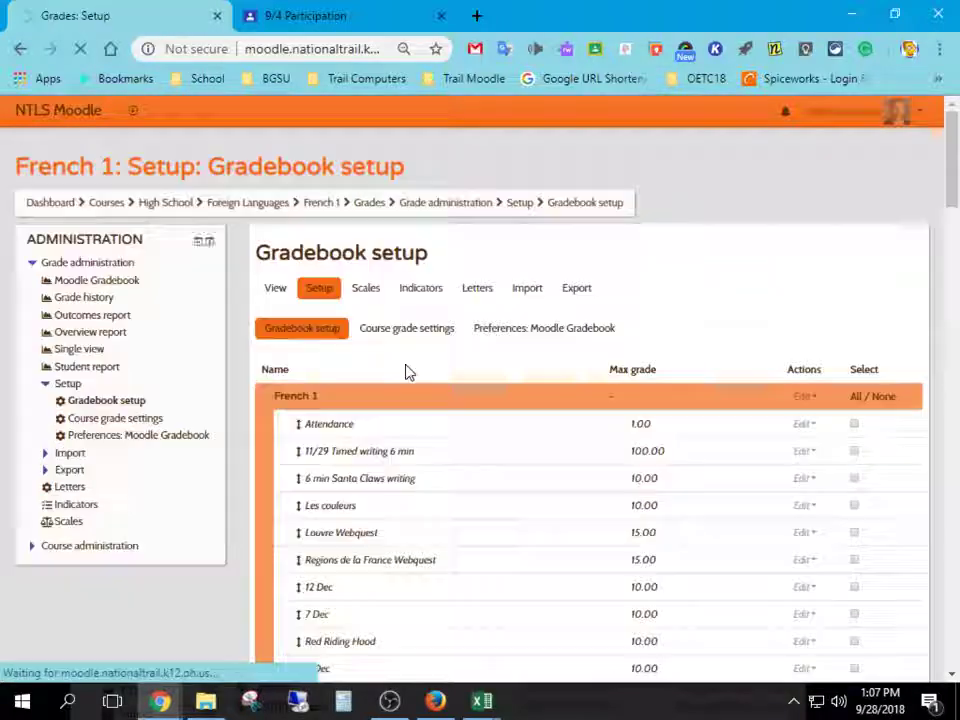
pyautogui.moveTo(951, 146); pyautogui.dragTo(957, 620)
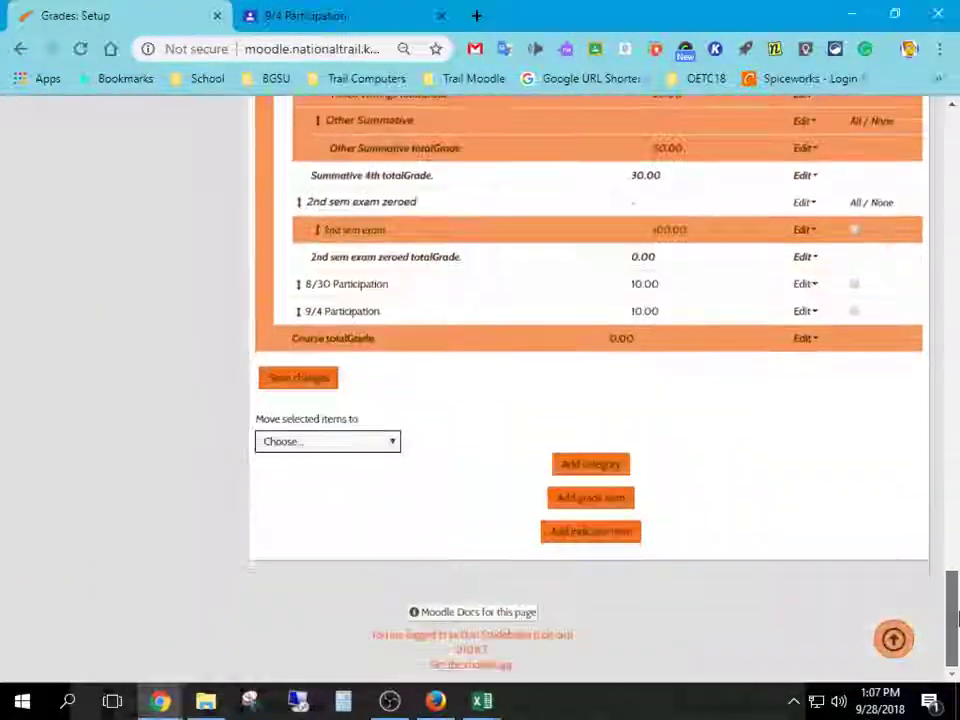
pyautogui.click(855, 313)
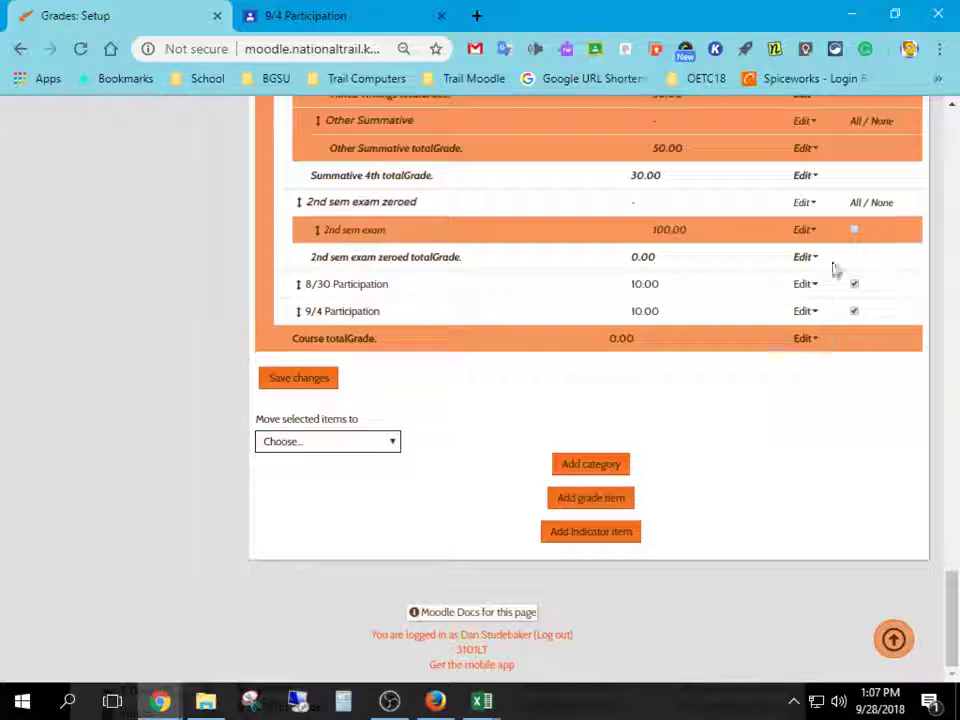
# Examine the categories the selected participation items can be moved to, leaving the destination unchosen
pyautogui.click(391, 447)
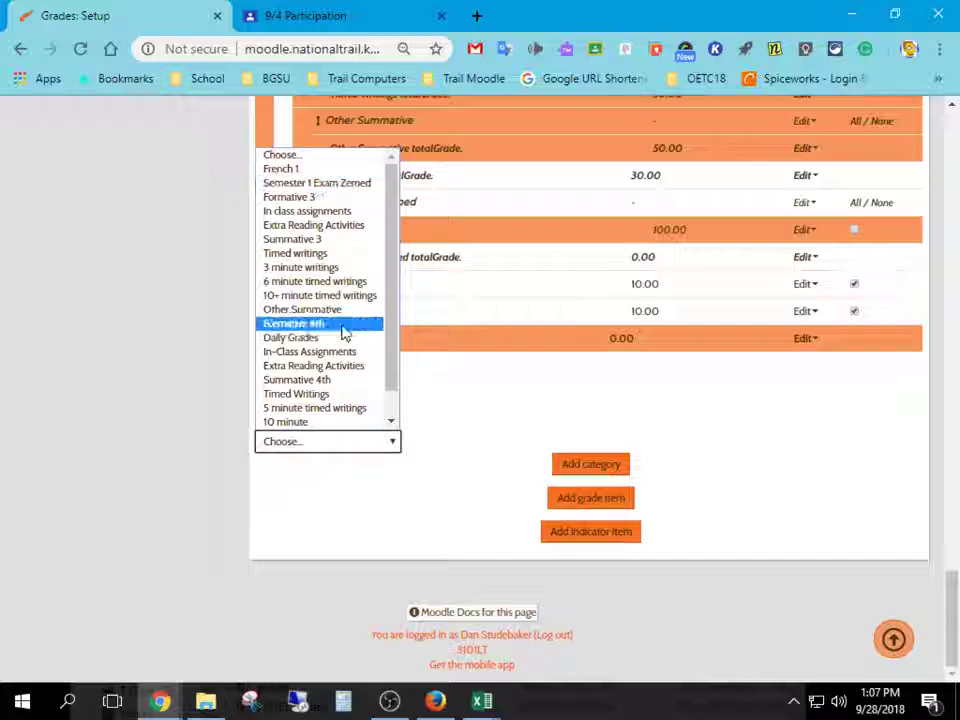
pyautogui.scroll(-1, 340, 368)
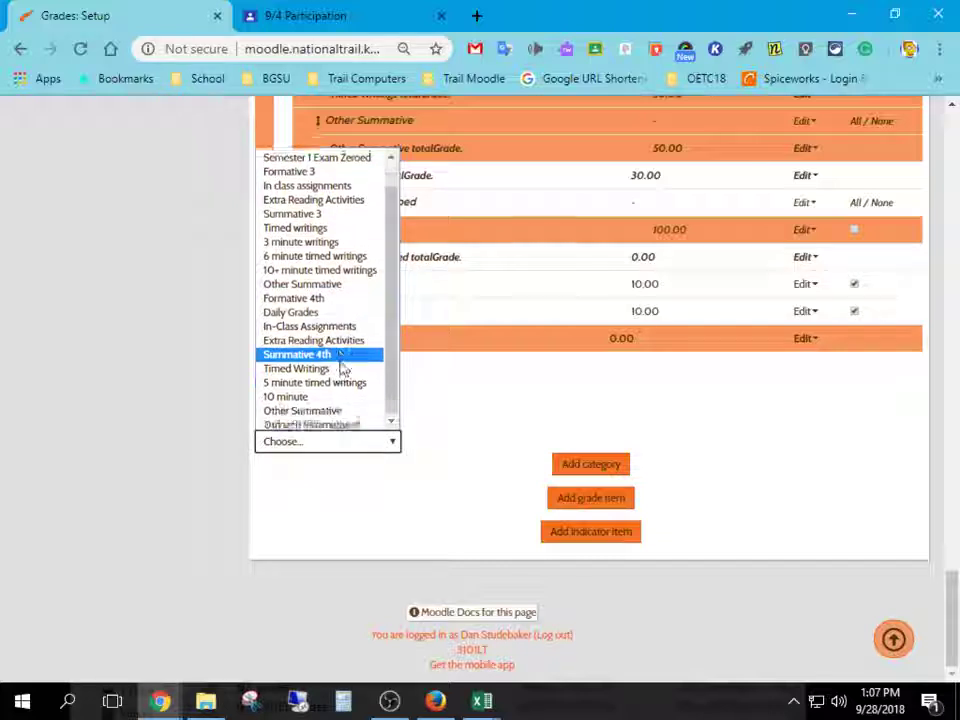
pyautogui.click(485, 422)
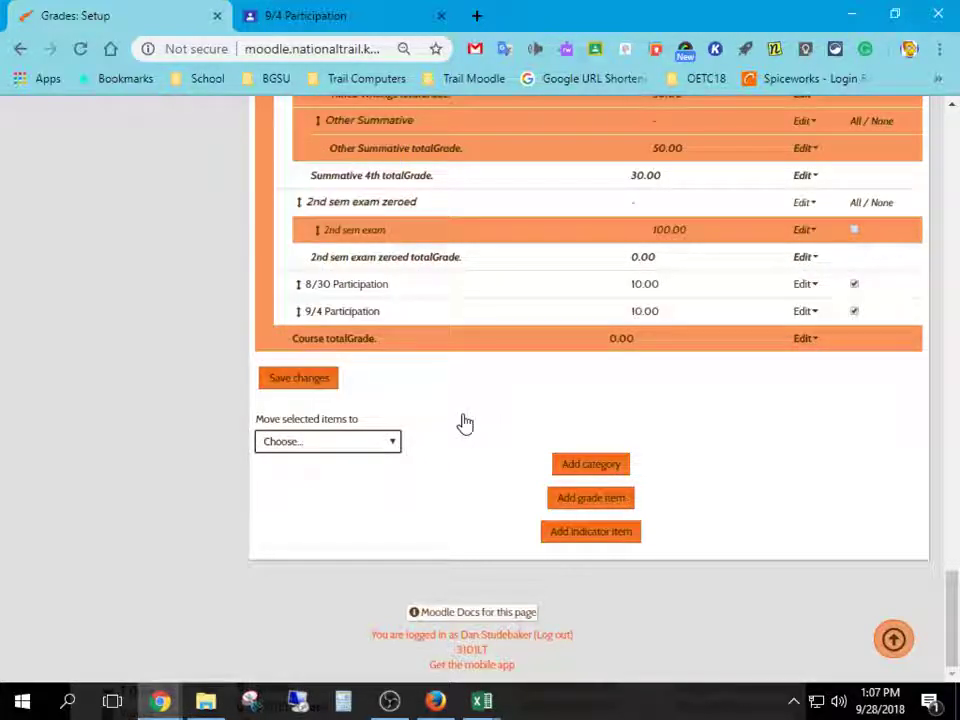